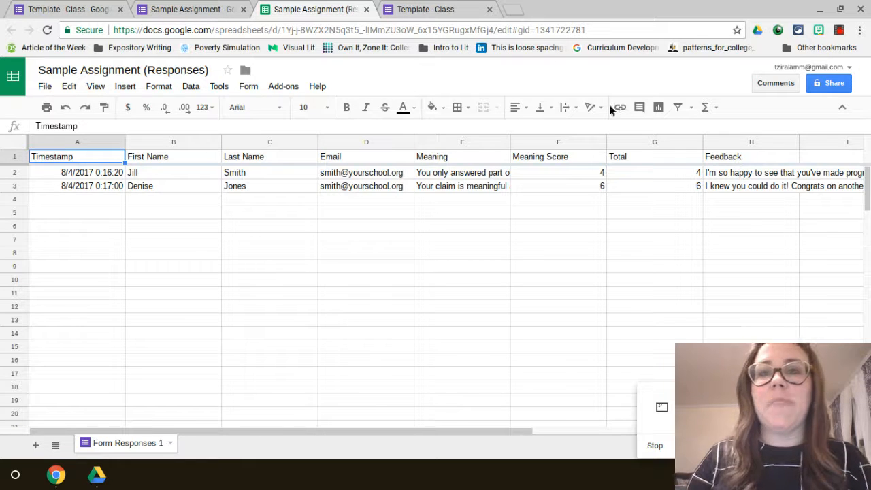
Open Google Docs at docs.google.com in a new browser tab and create a blank document
left_click(512, 9)
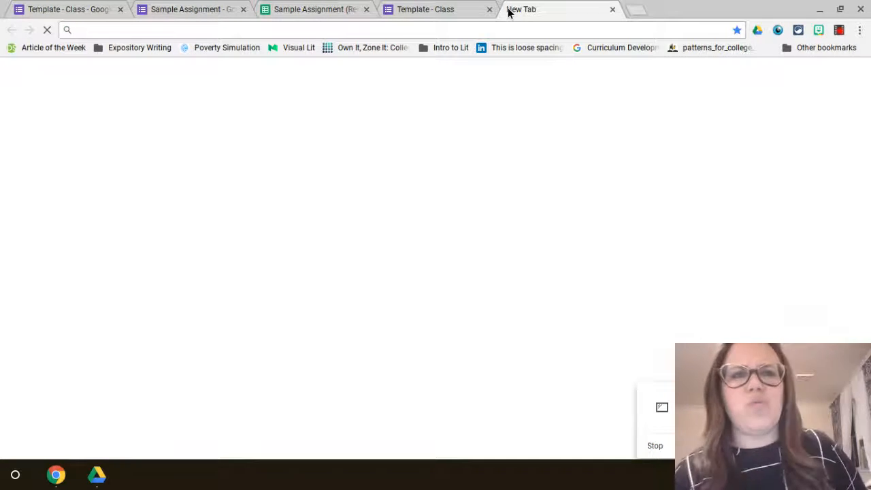
type("oc")
key("BackSpace")
key("BackSpace")
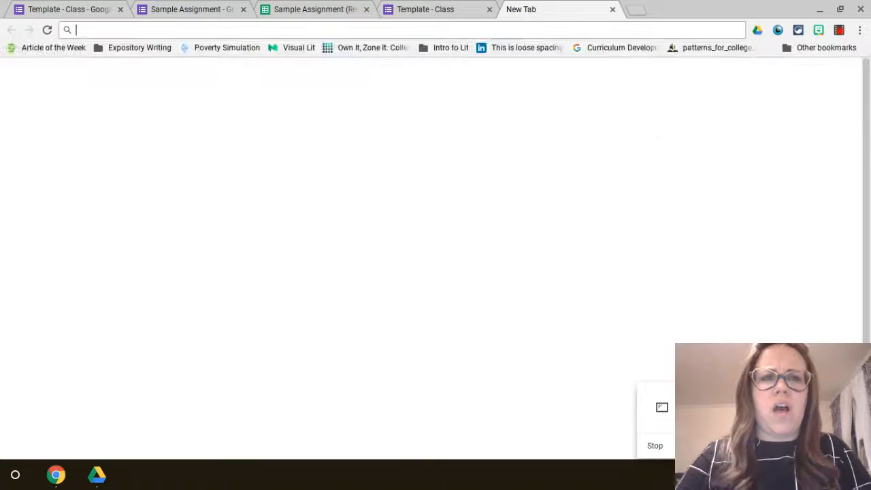
type("docs")
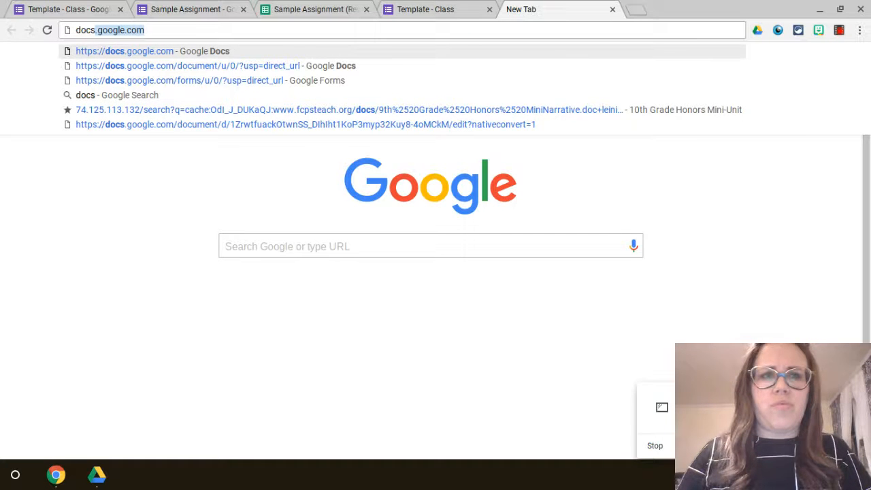
key("Return")
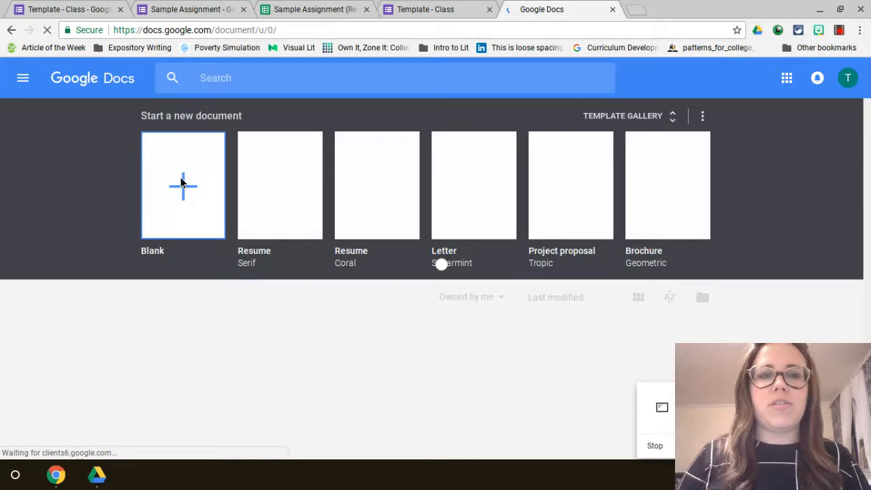
left_click(180, 180)
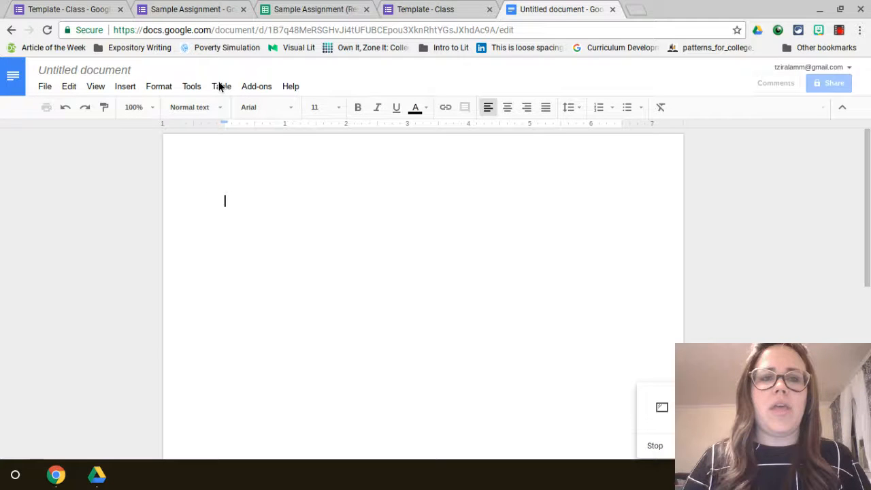
Insert a table with three columns and two rows into the blank document
left_click(221, 85)
left_click(220, 86)
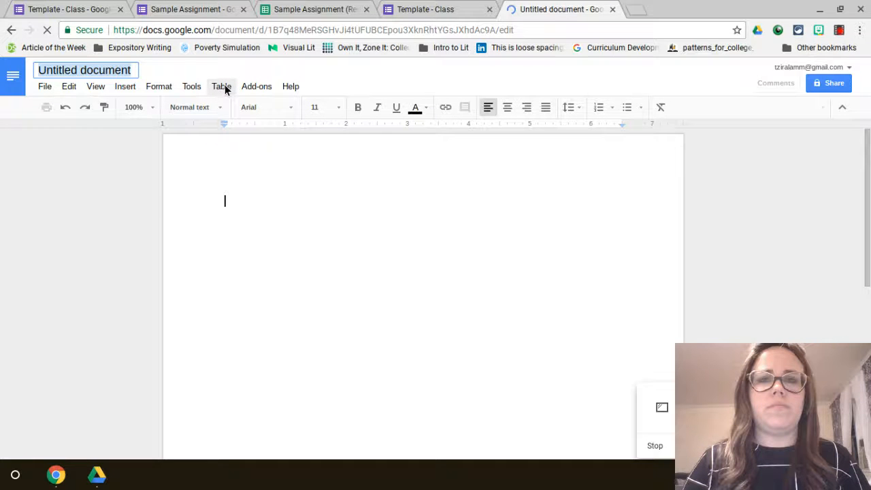
left_click(222, 87)
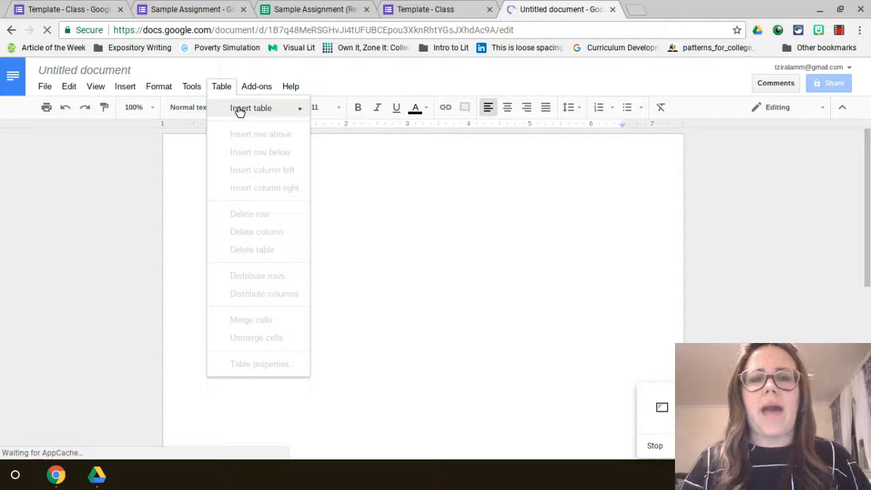
mouse_move(240, 111)
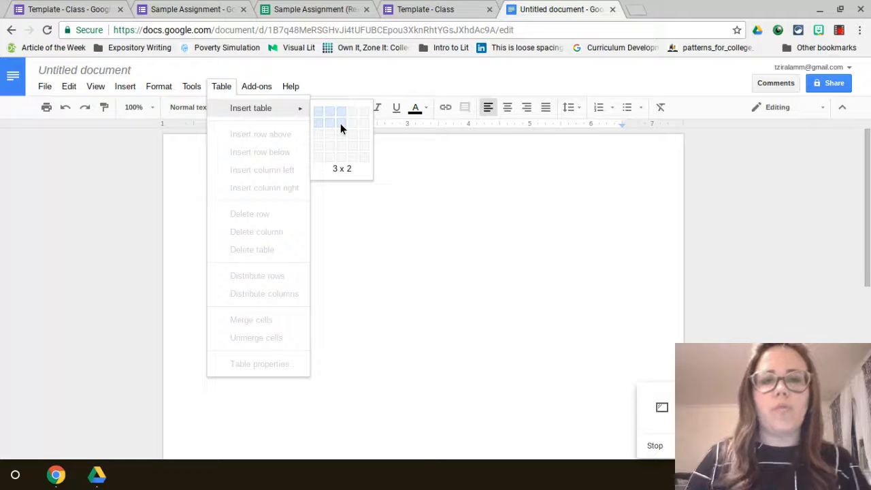
left_click(341, 128)
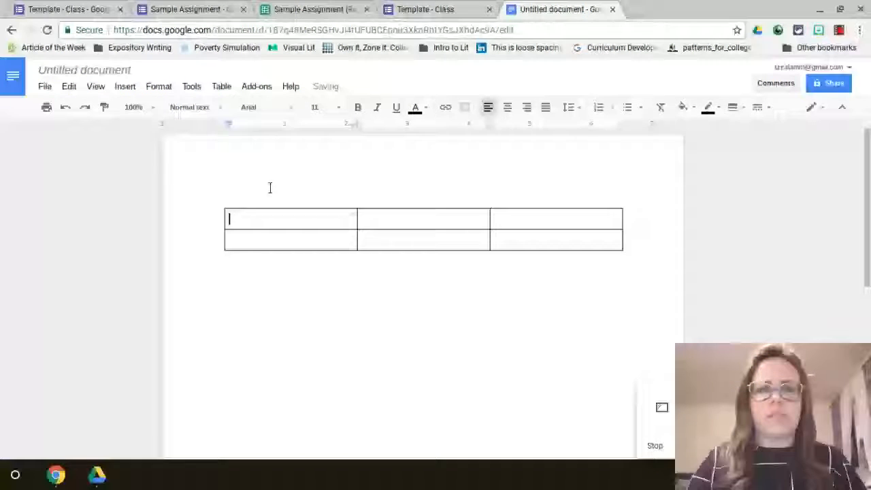
Add the centred title "Sample Assignment Rubric" above the table, followed by a blank line
key("Up")
key("Return")
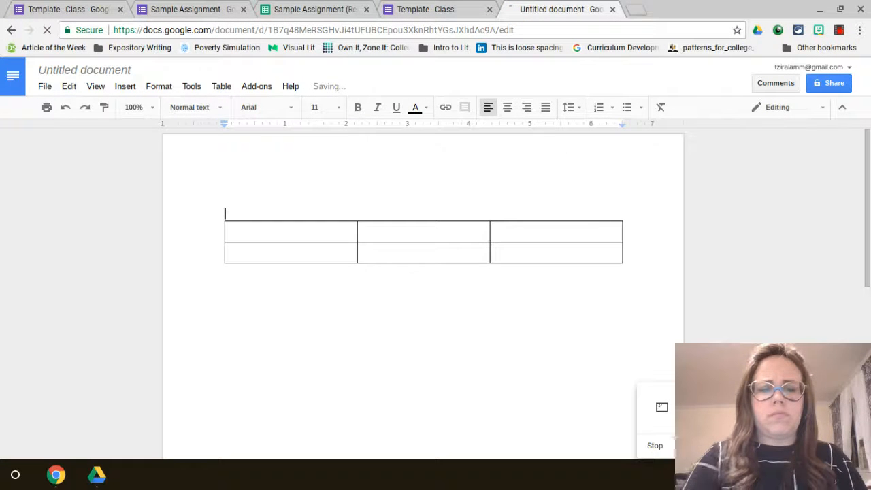
key("ctrl+e")
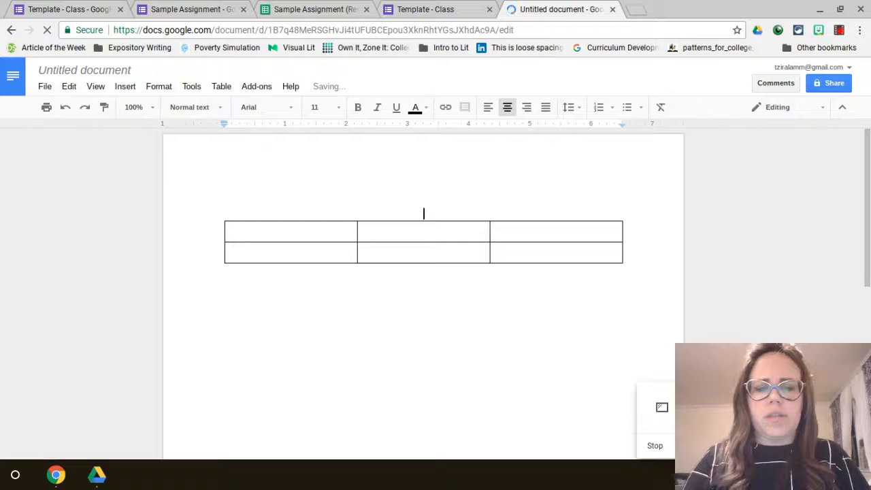
type("Samp")
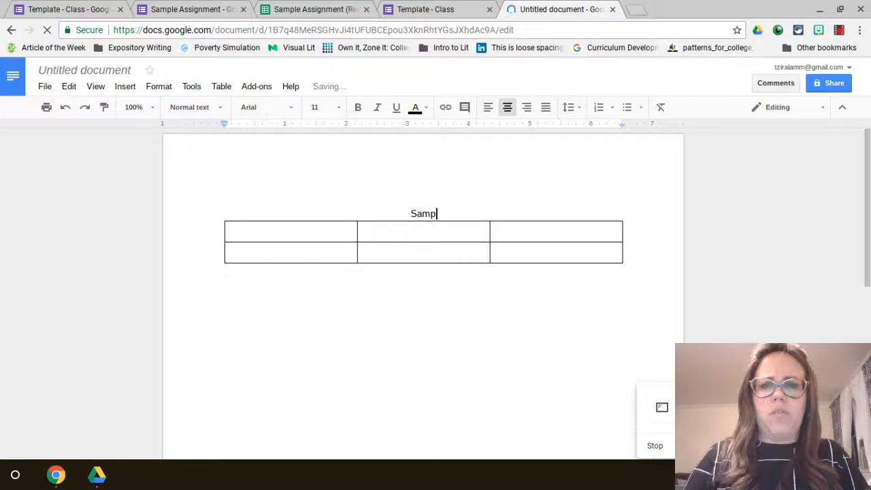
type("le Assignment Rub")
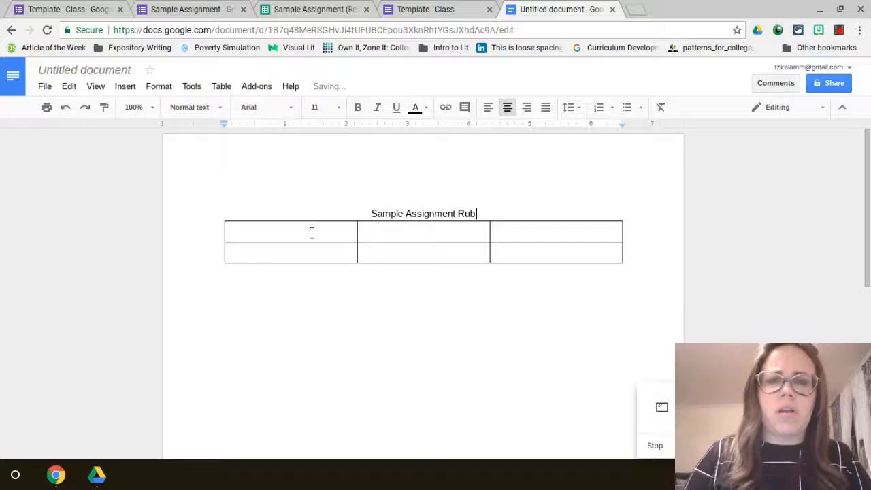
type("ric")
key("Return")
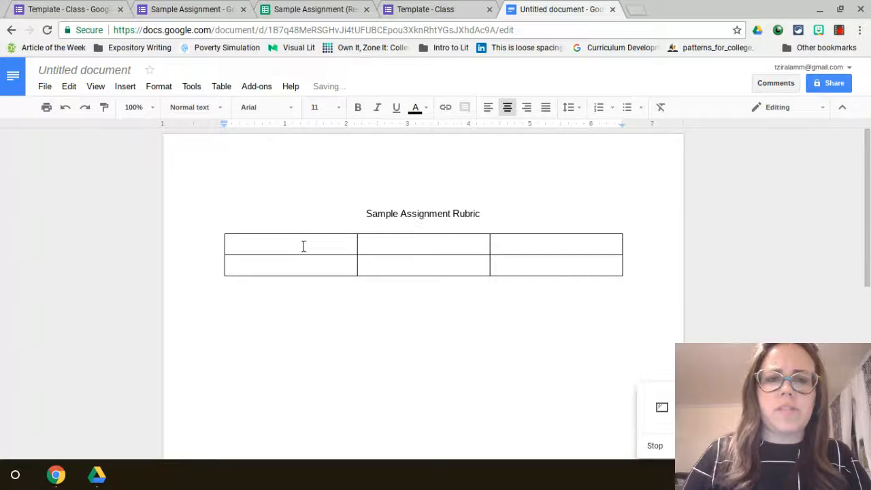
Enter "Category" and "Expectation" as the headings of the table's first two columns
left_click(303, 245)
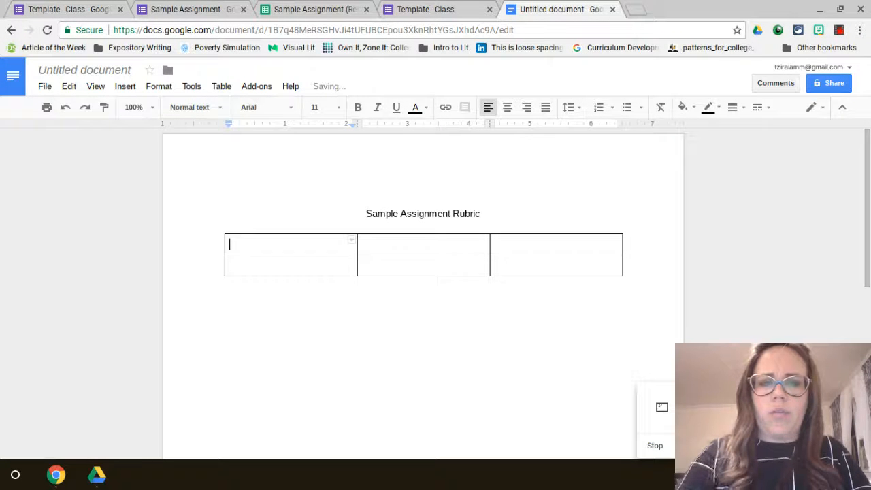
type("Catr")
key("BackSpace")
type("egory")
key("Tab")
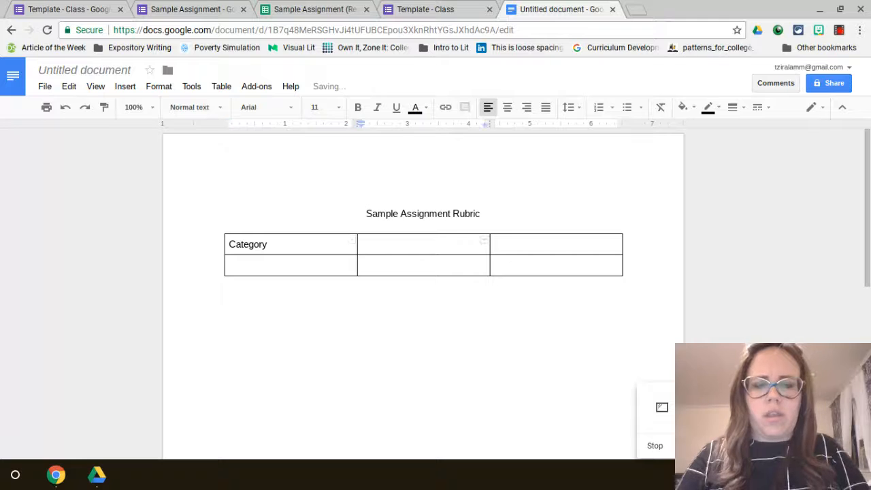
type("E")
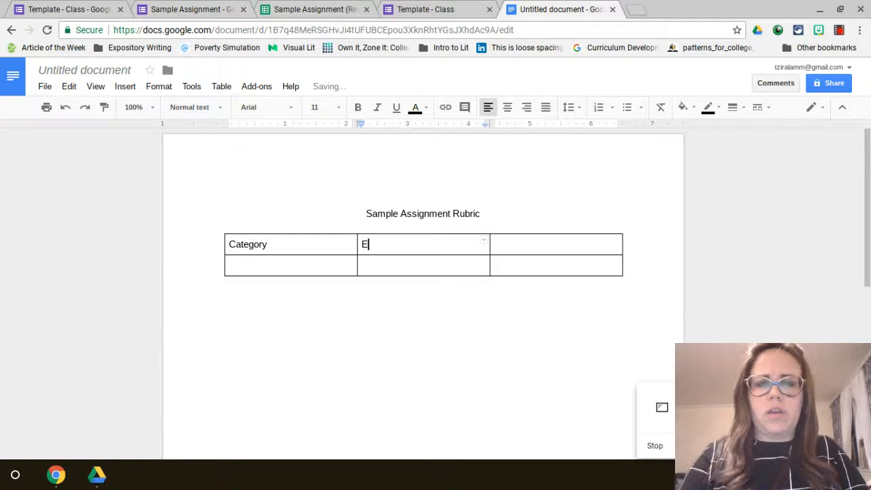
type("xpectation")
key("Tab")
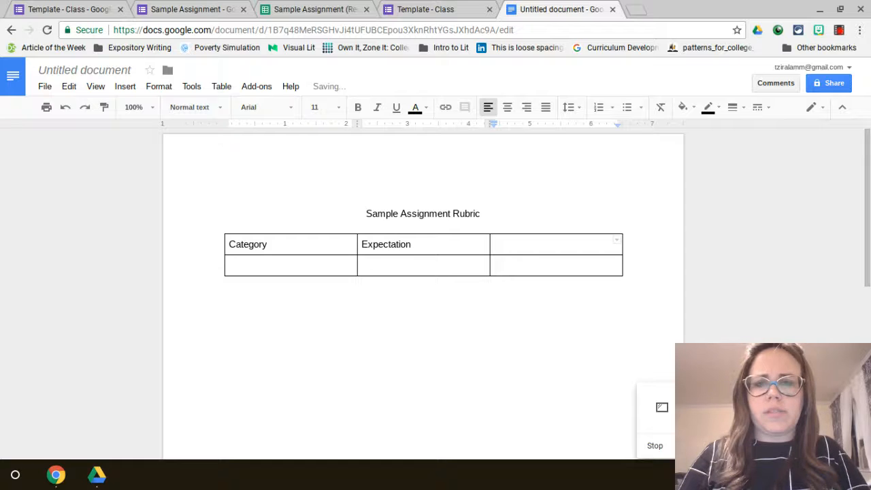
Enter "Comments" as the heading of the table's third column
type("Coment")
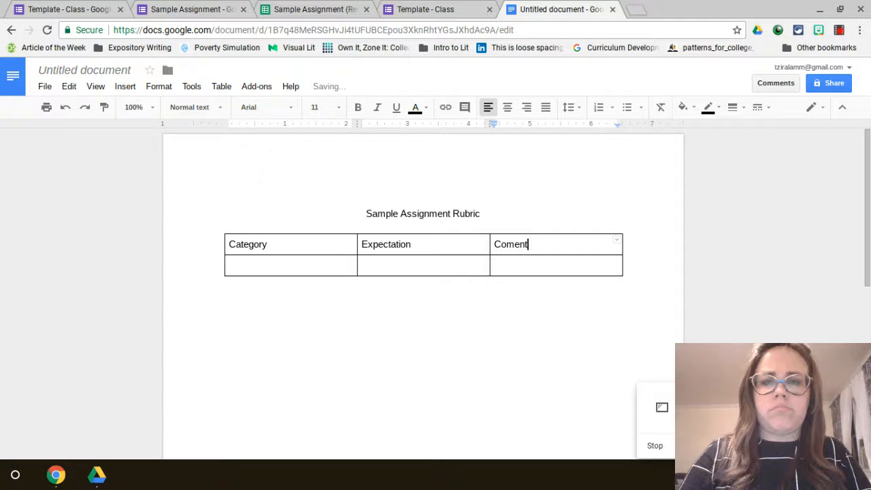
key("BackSpace")
key("BackSpace")
key("BackSpace")
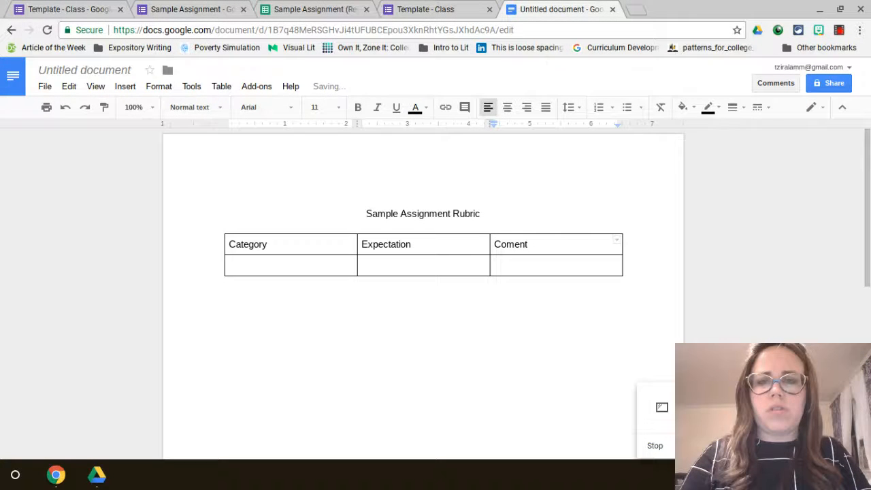
type("me")
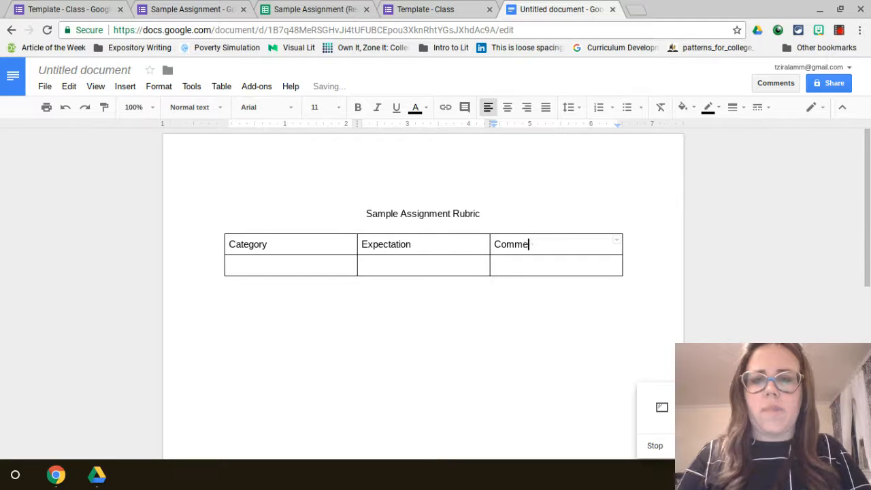
type("nts")
Add a fourth column after the Comments column and give it the heading "Score"
left_click(220, 86)
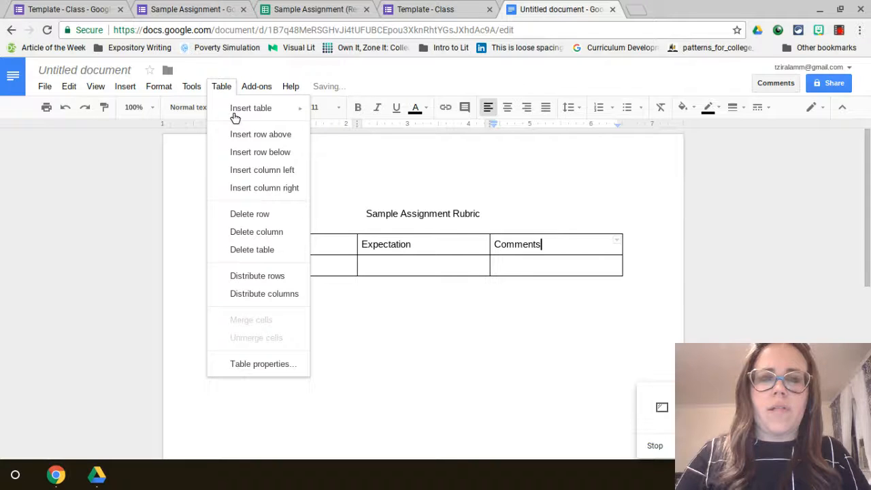
left_click(247, 189)
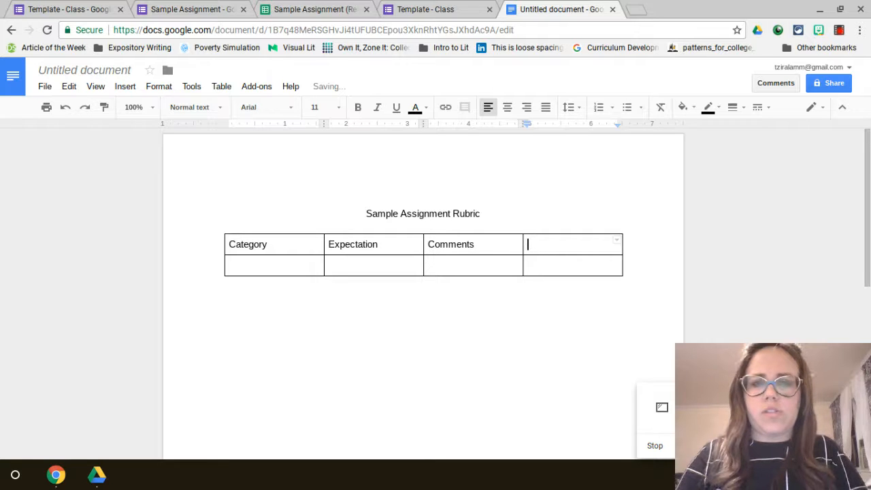
type("Scor")
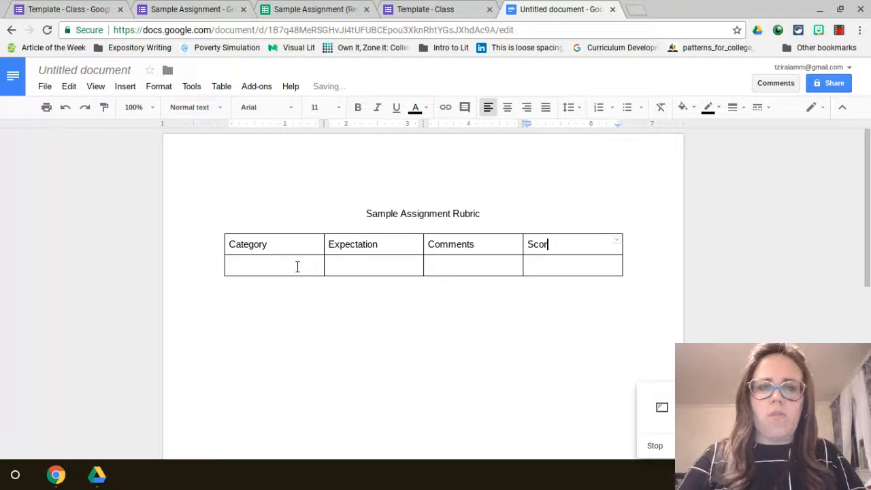
type("e")
Enter "Meaning" as the category in the table's second row
key("Tab")
type("Mechanics")
left_click(356, 269)
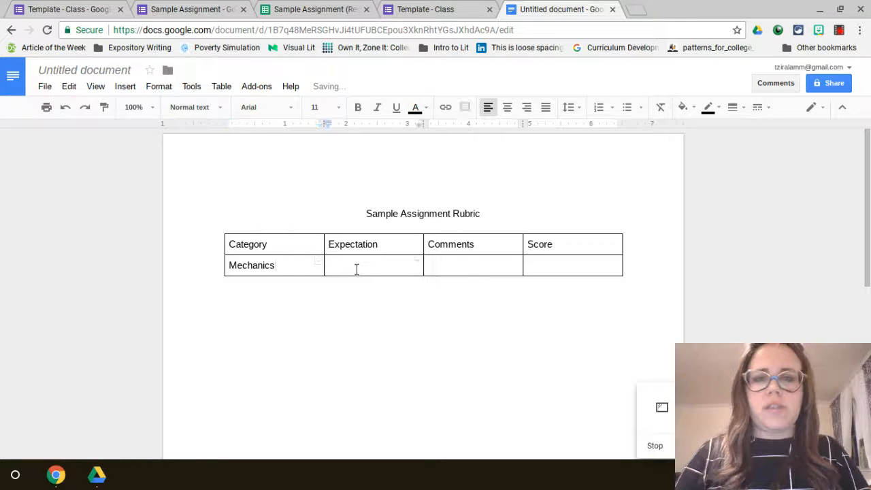
double_click(268, 265)
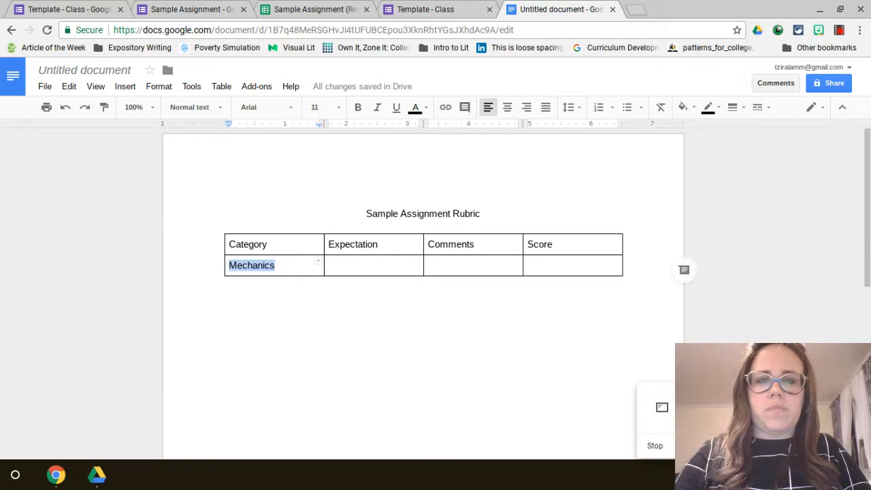
type("Meaning")
Enter the Meaning row's expectation as "Essay asserts a strong argument using a thesis that addresses all aspects of the propmpt."
left_click(375, 266)
double_click(375, 266)
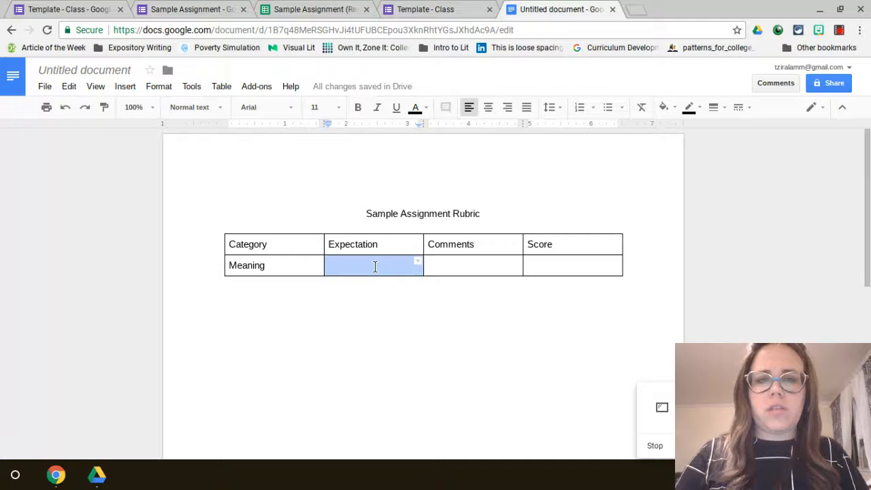
left_click(375, 266)
type("Essay ")
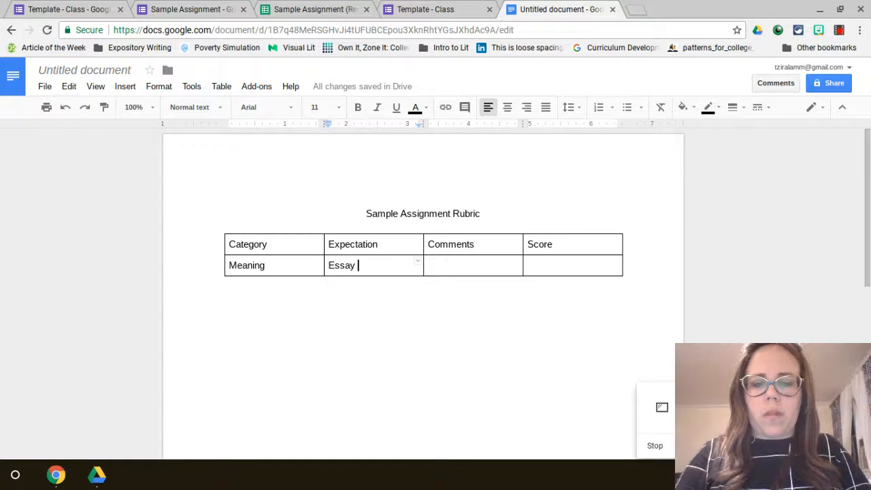
type("ins")
key("BackSpace")
key("BackSpace")
key("BackSpace")
key("BackSpace")
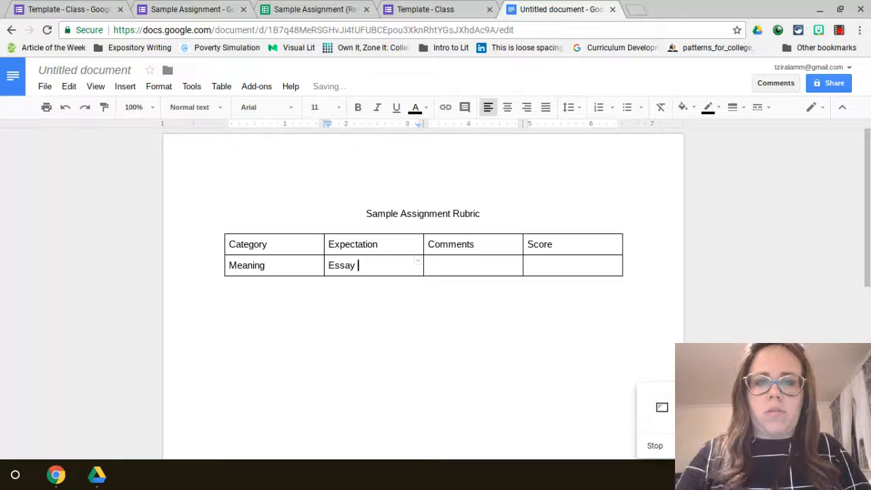
type("a")
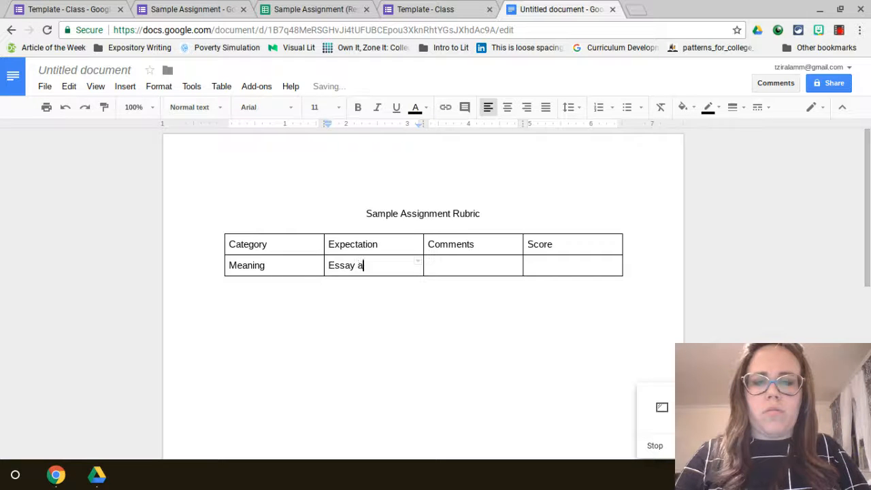
type("ssert")
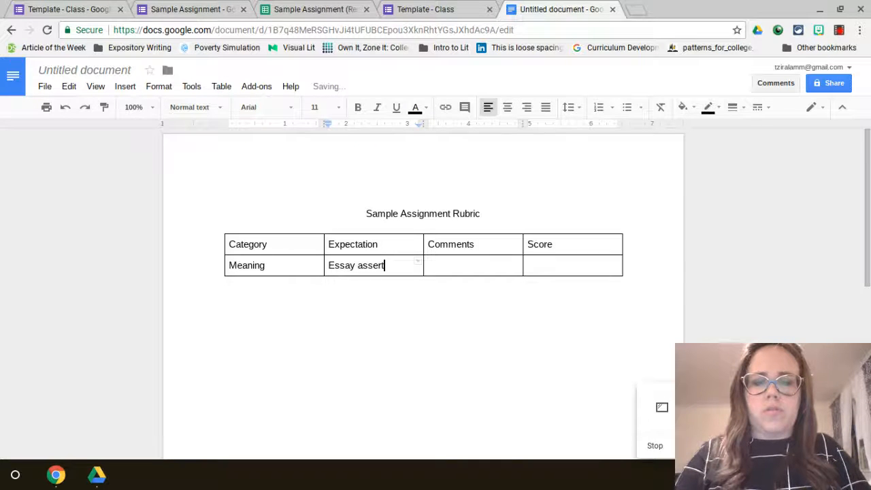
type("s a strong ")
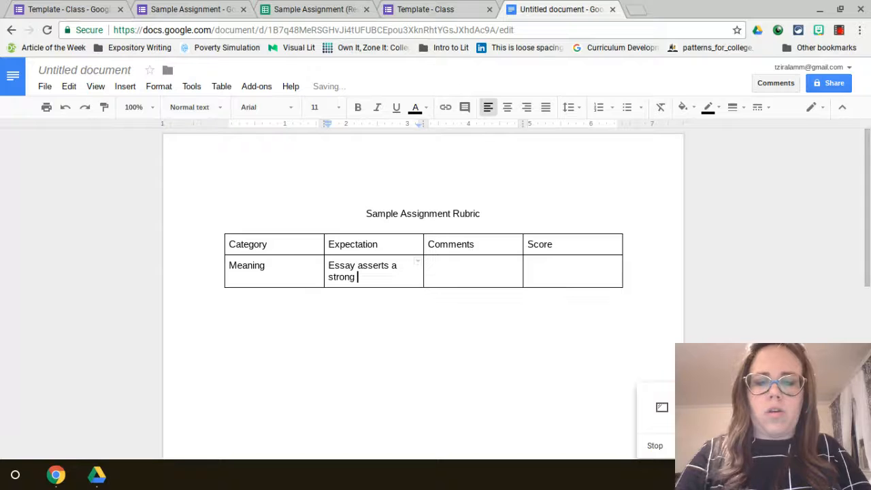
type("argum")
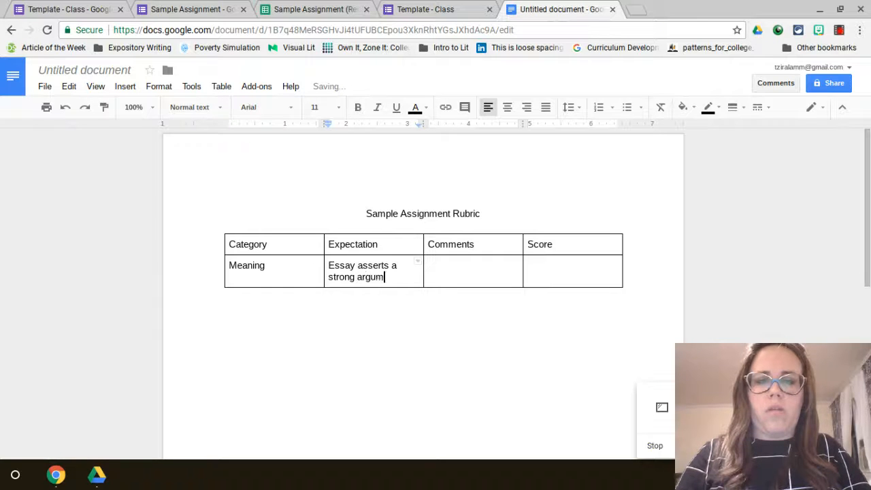
type("ent using a")
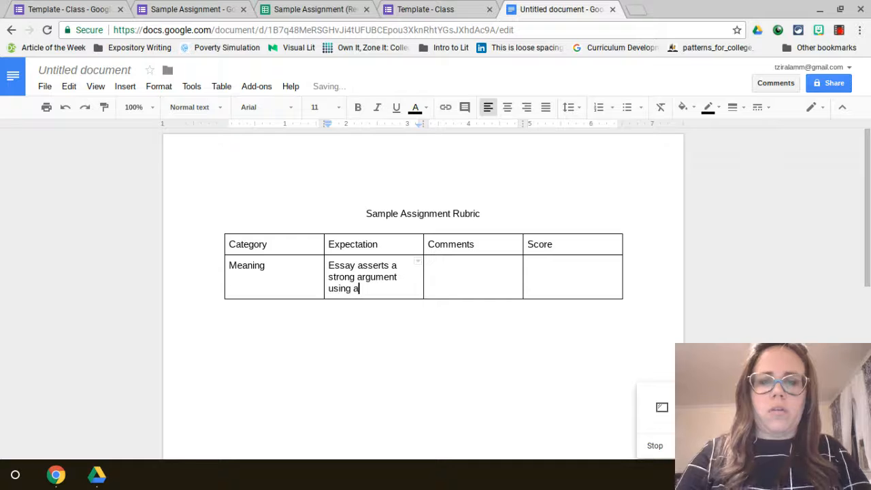
type(" thesis tha")
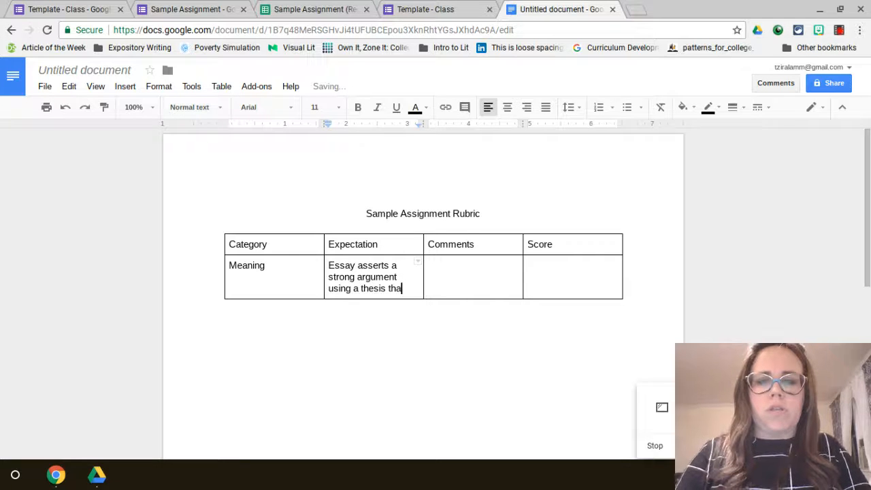
type("t addresses al")
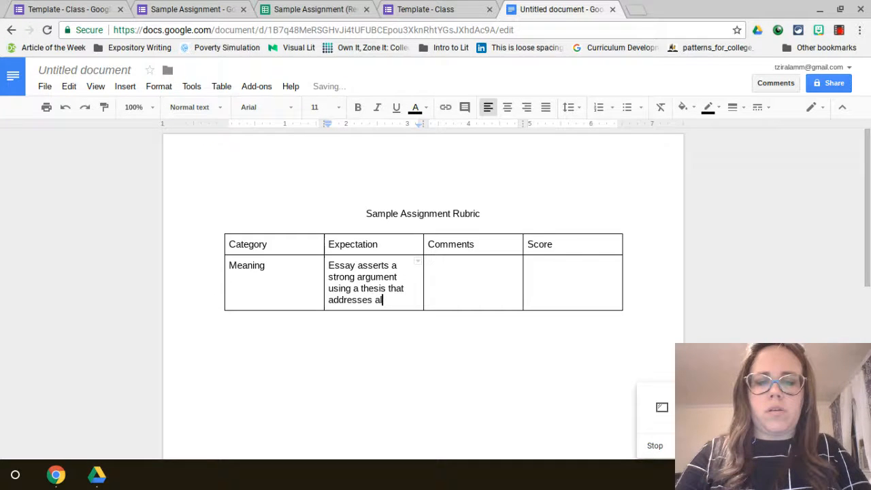
type("l aspects of th")
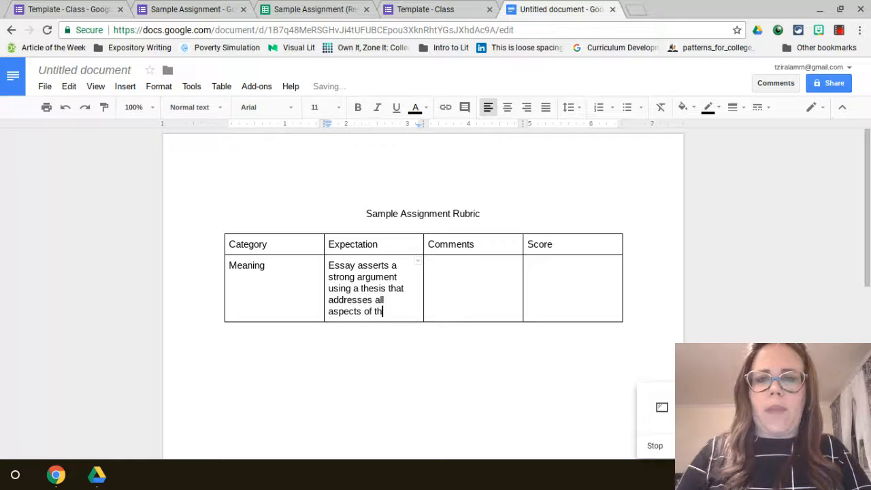
type("e propmpt.")
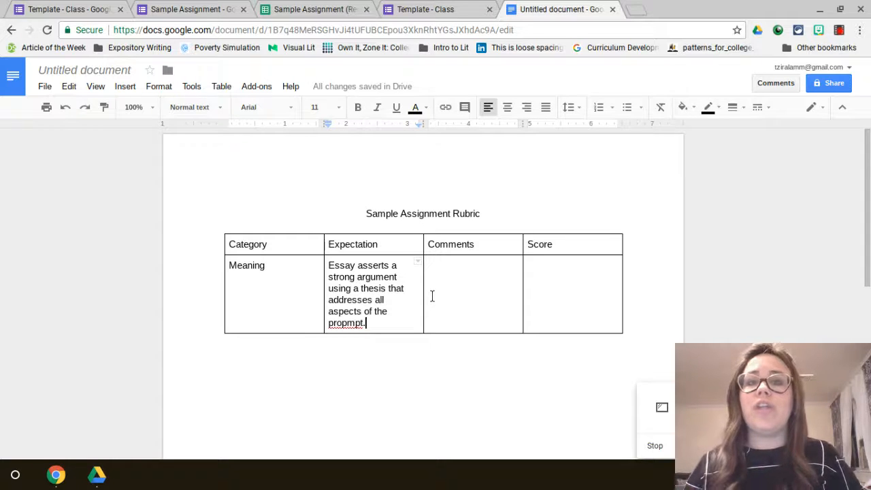
Add a left-aligned line "<<First Name>> <<Last Name>>" between the title and the table, with a blank line before and after it
left_click(394, 224)
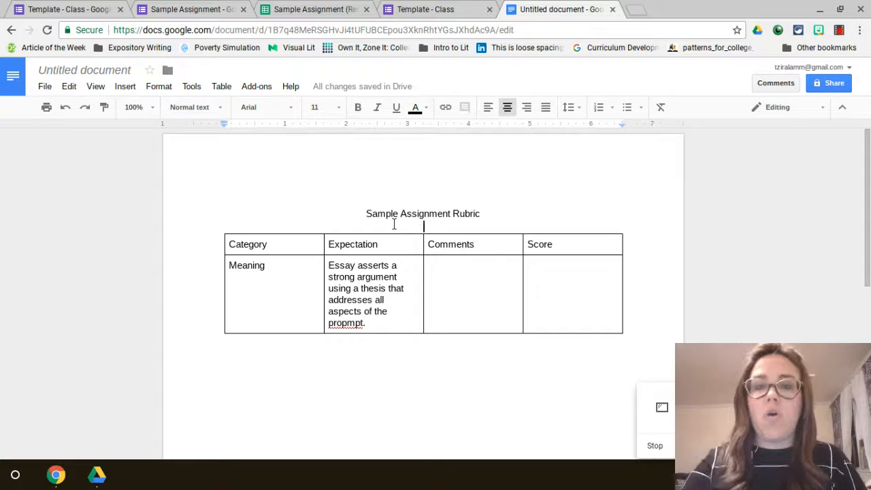
key("ctrl+shift+l")
key("Return")
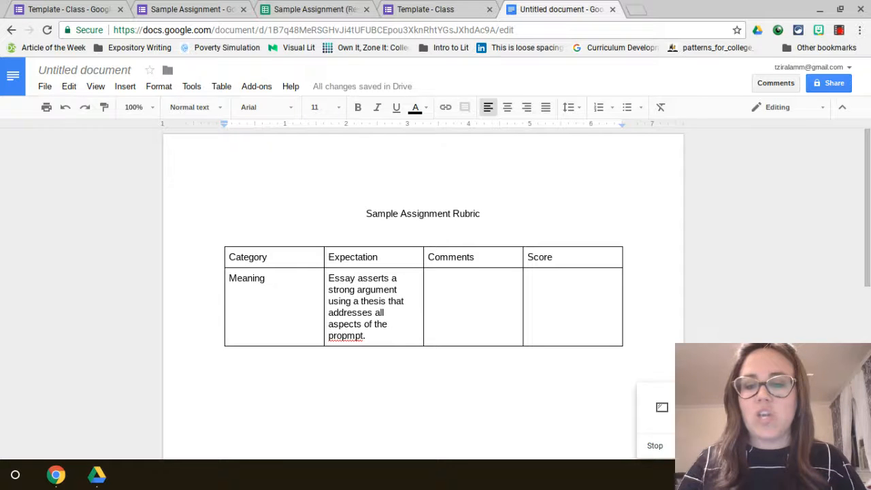
type("<<")
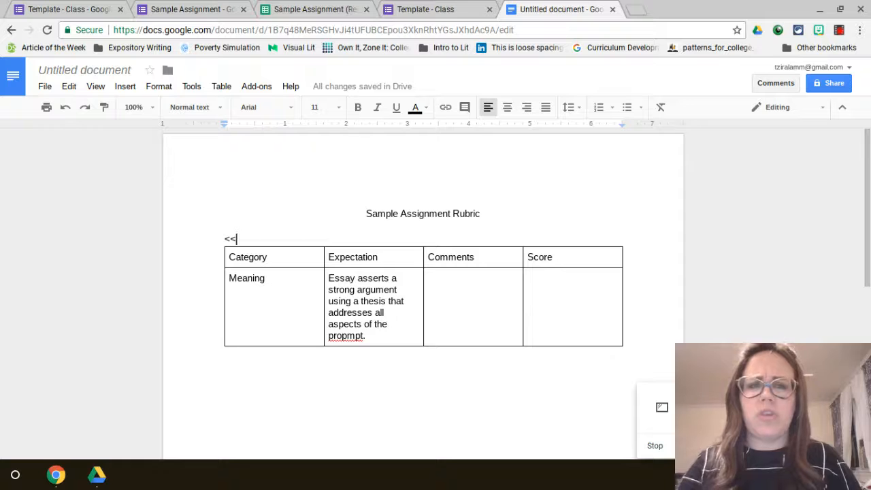
type("Fi")
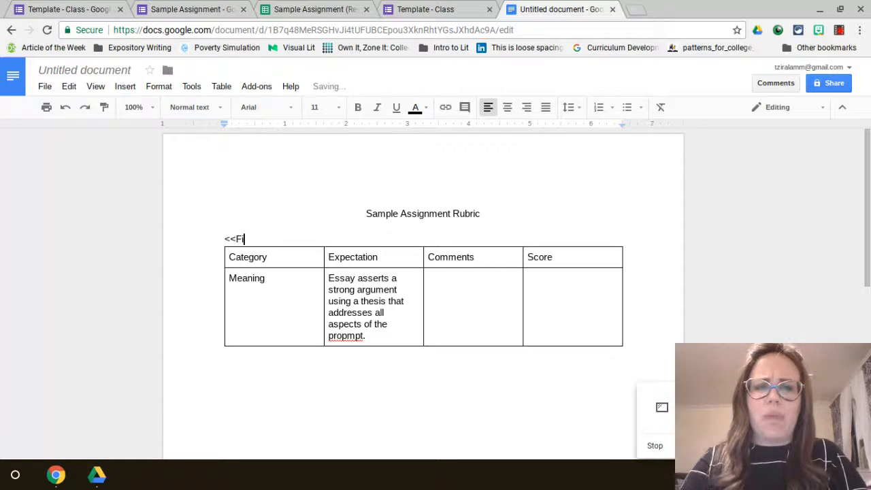
type("rst Name")
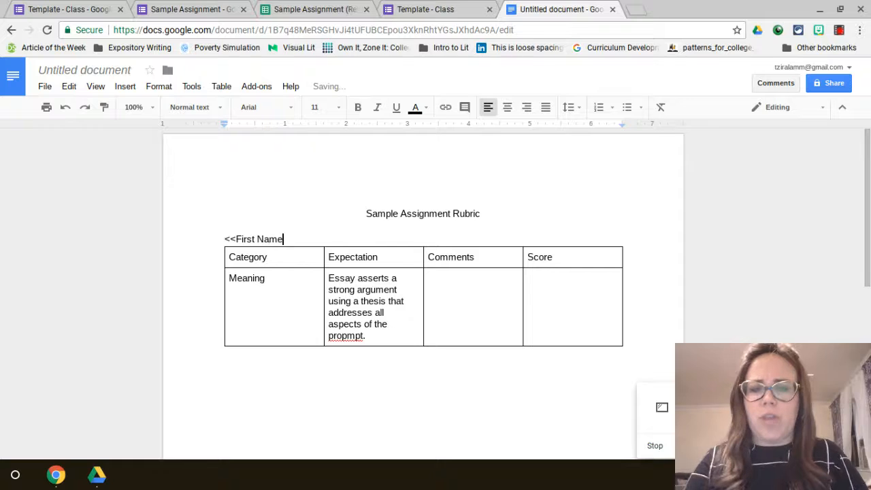
type(">>")
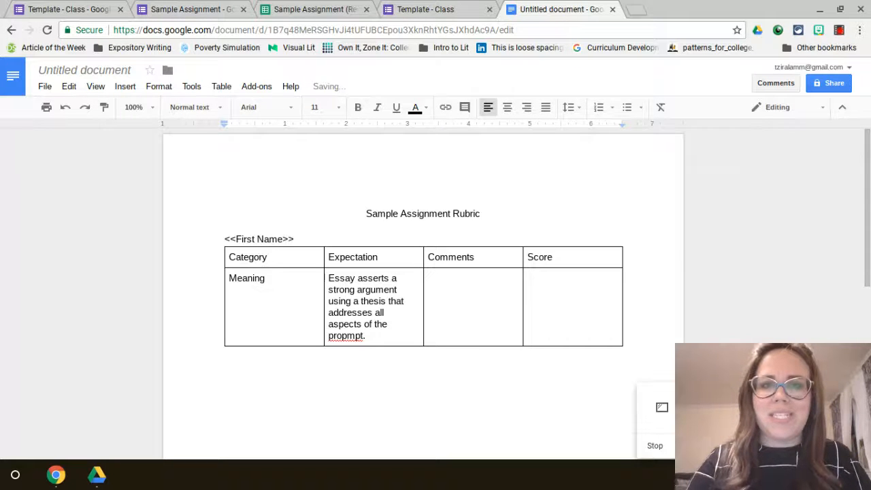
type(" <<Last")
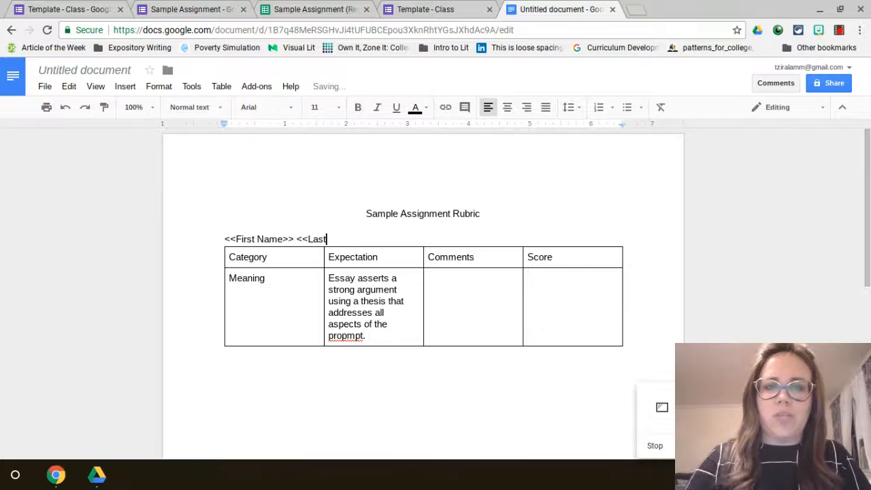
type(" Name")
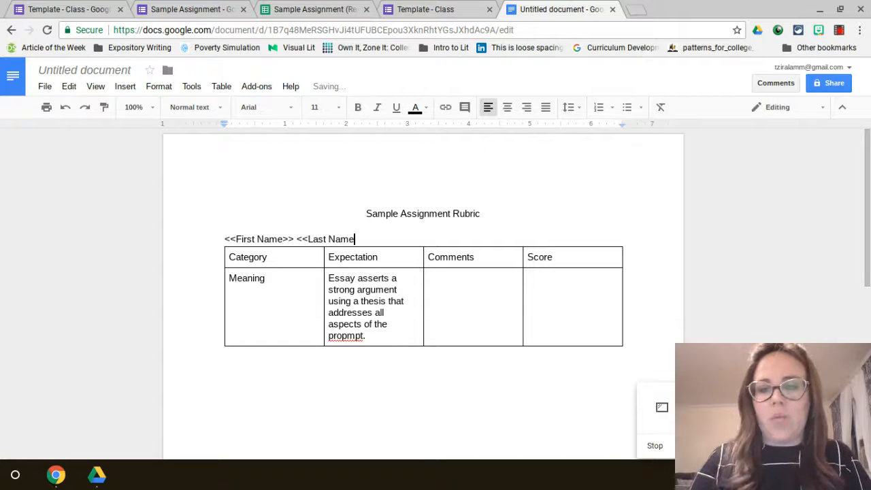
type(">>")
key("Return")
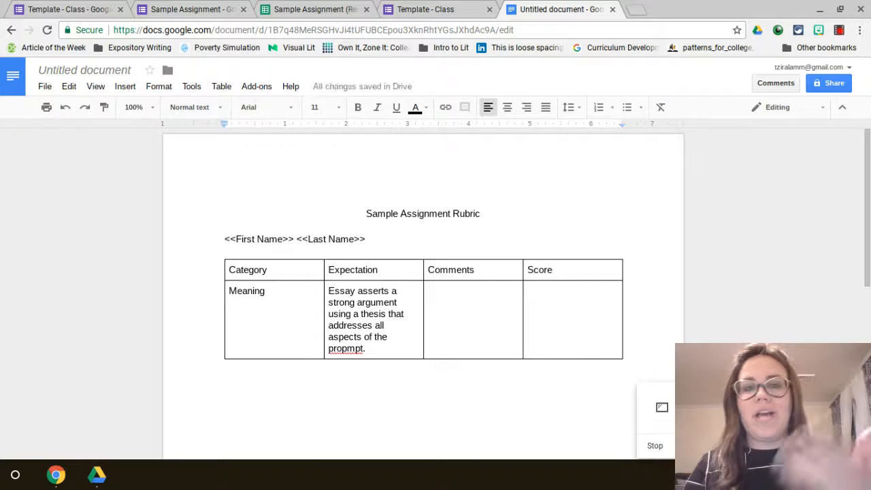
Enter the merge tag "<<Meaning>>" in the Comments cell of the Meaning row
left_click(454, 294)
type("<<mea")
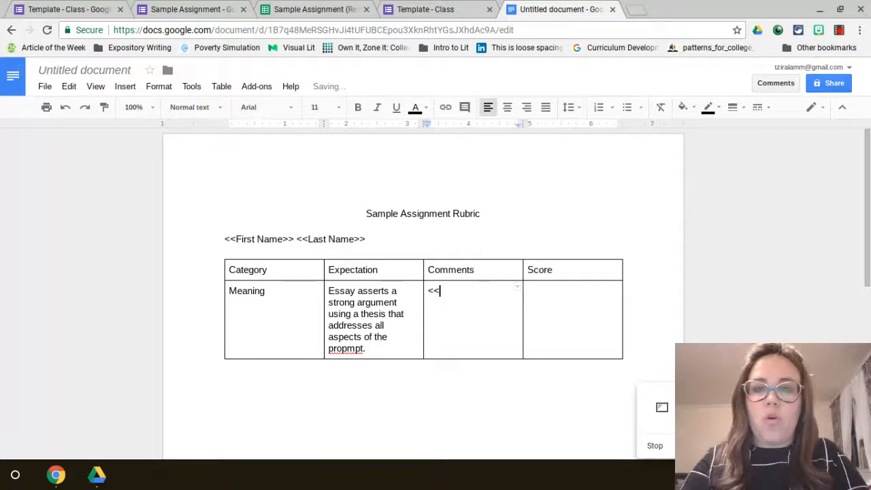
key("BackSpace")
key("BackSpace")
key("BackSpace")
type("Meaning")
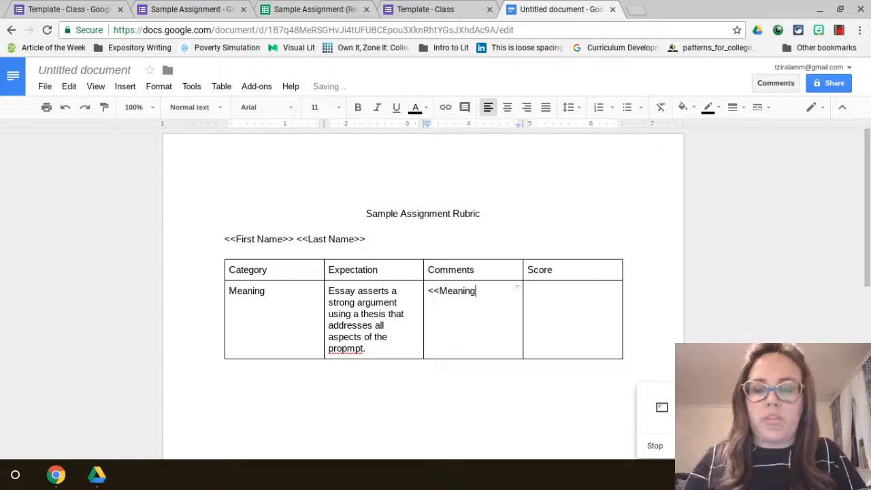
type(">>")
Enter "<<Meaning Score>>/6" in the Meaning row's Score cell, checking the score question's title in the Sample Assignment form in Google Forms
left_click(554, 304)
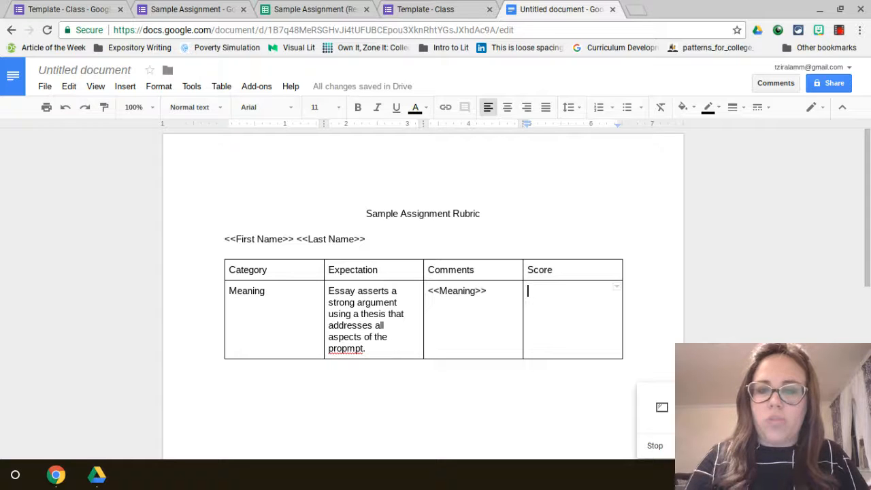
type("<<")
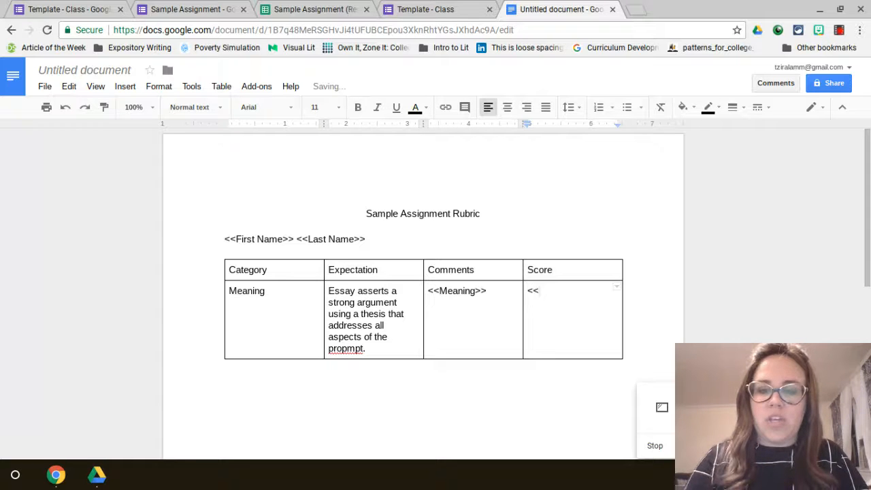
type("Meaning")
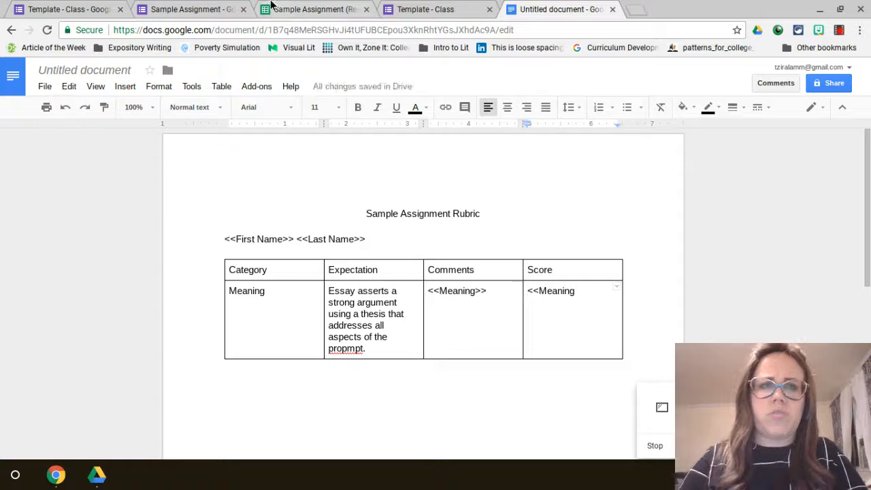
left_click(194, 8)
scroll(284, 241, "down", 1)
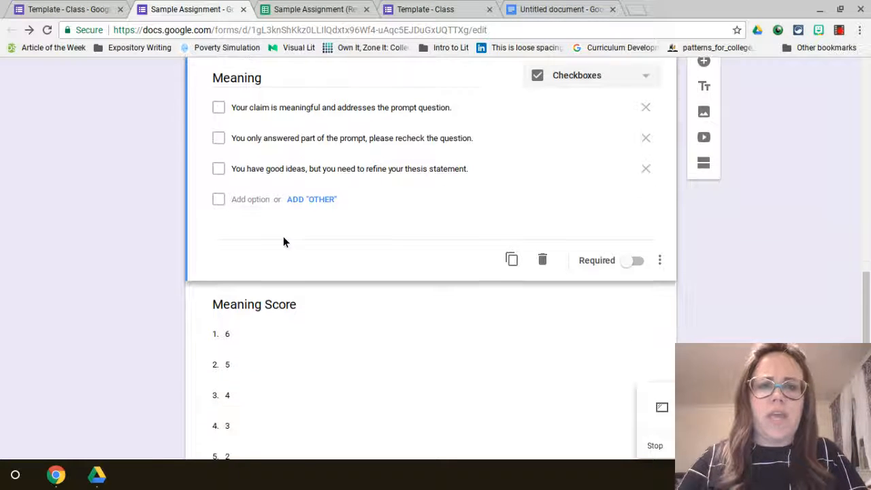
left_click(522, 7)
type("Score>>")
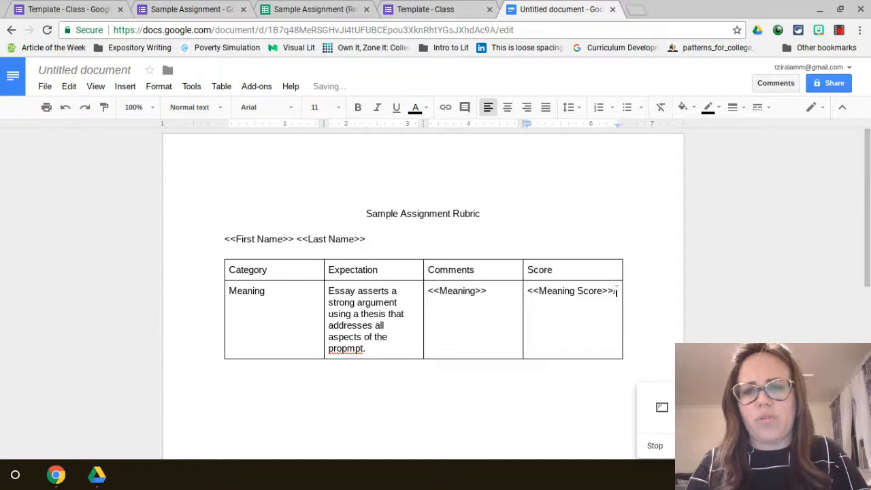
type("/")
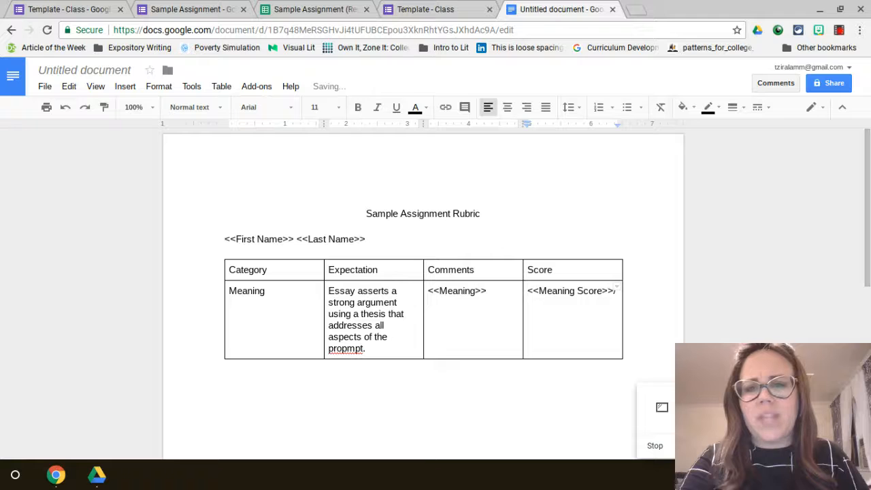
type("6")
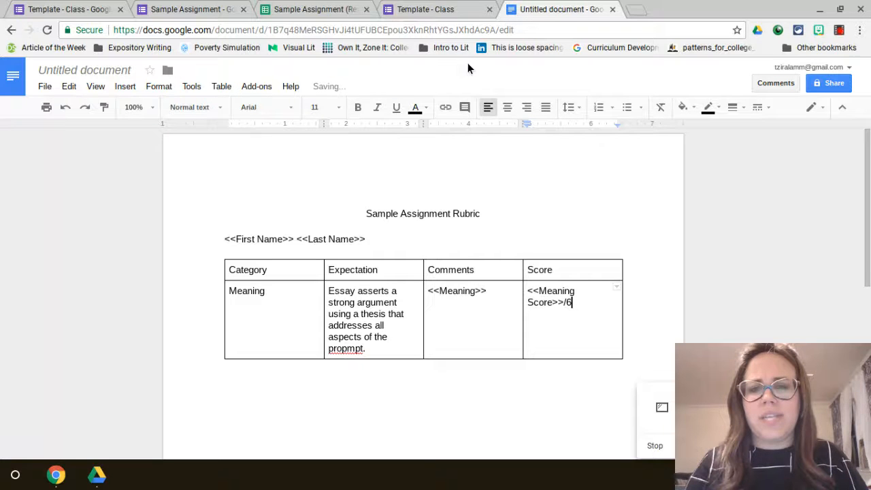
Add the merge tag "<<Total>>" right-aligned on the line directly below the table
scroll(465, 222, "down", 1)
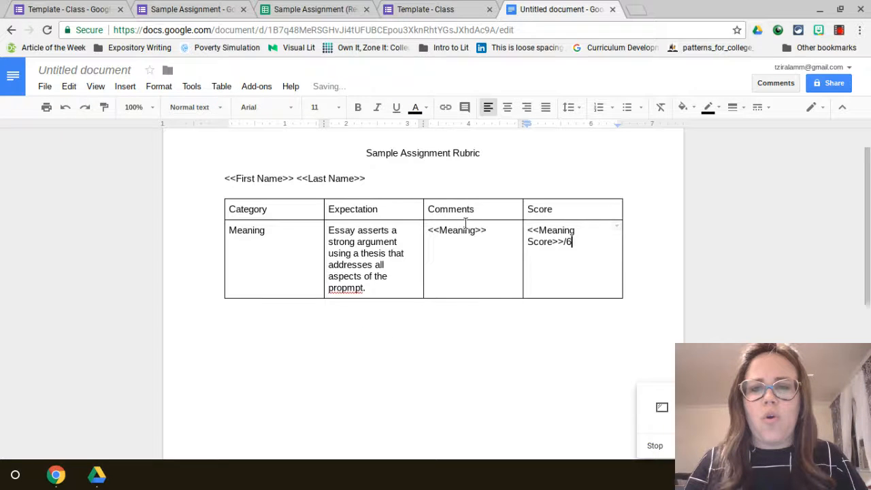
left_click(487, 300)
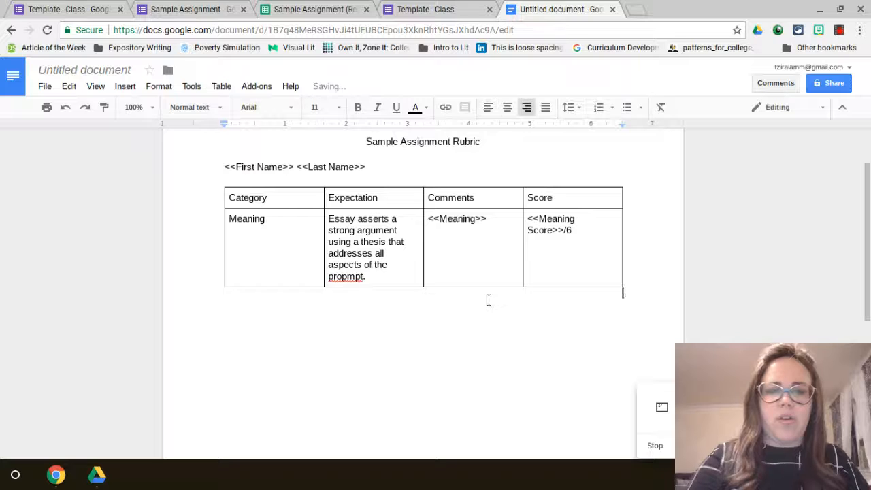
key("ctrl+shift+r")
type("<<Total>>")
Add a left-aligned greeting line "<<First Name>>," directly below the Total line
key("Return")
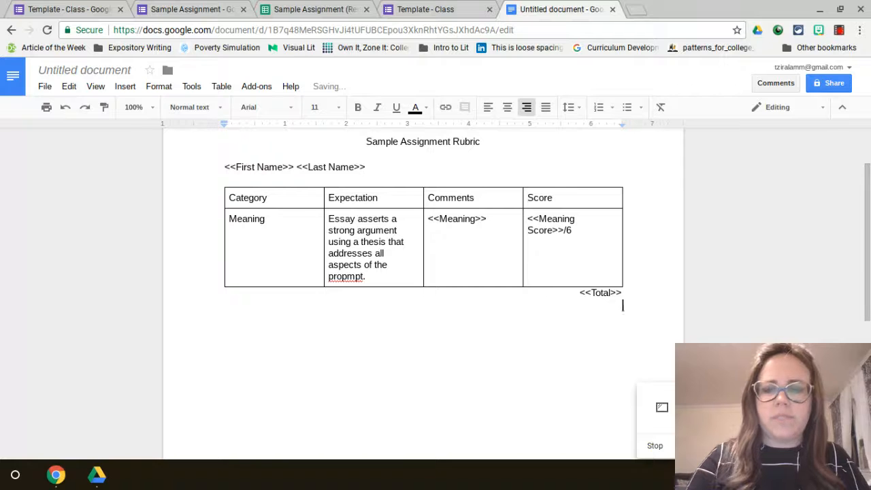
key("ctrl+shift+l")
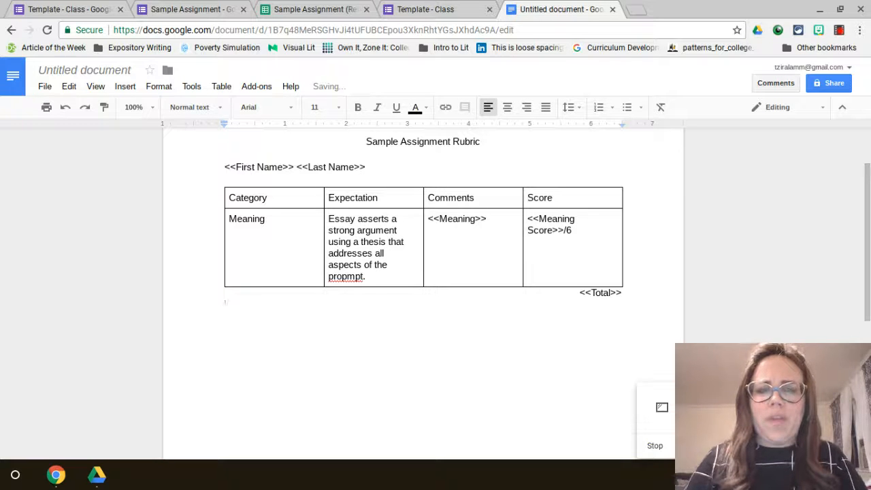
type("<<First Ma")
key("BackSpace")
key("BackSpace")
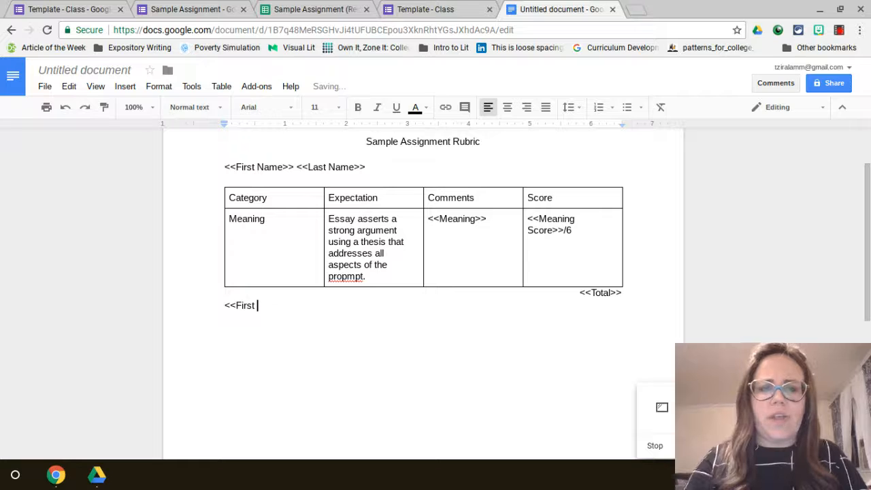
type("Name>>")
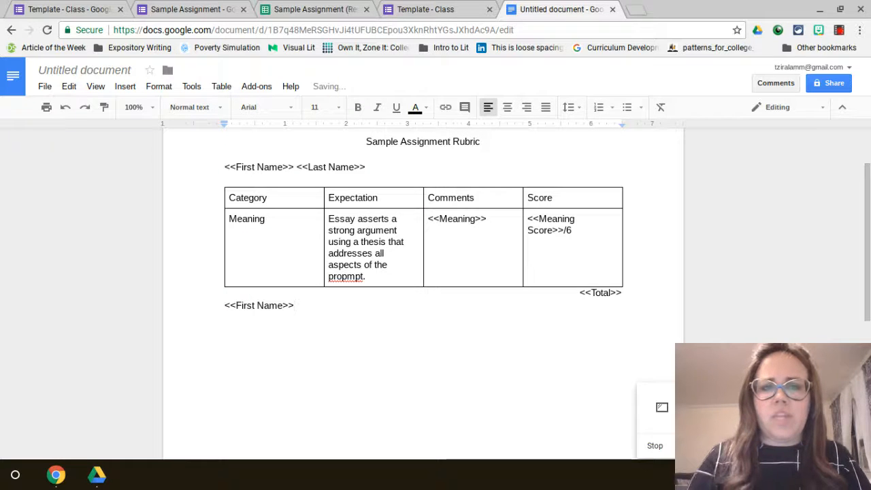
key("Return")
key("BackSpace")
type(",")
key("Return")
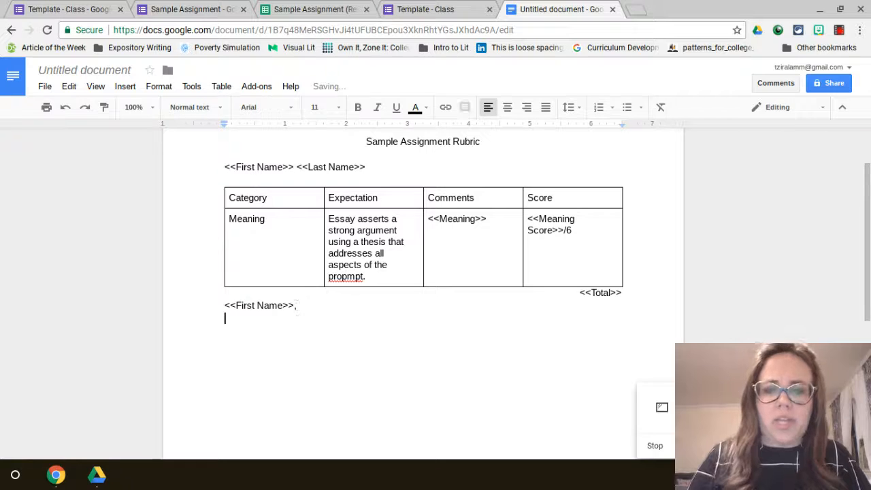
Enter the merge tag "<<Feedback>>" on the line below the "<<First Name>>," greeting
type("<<")
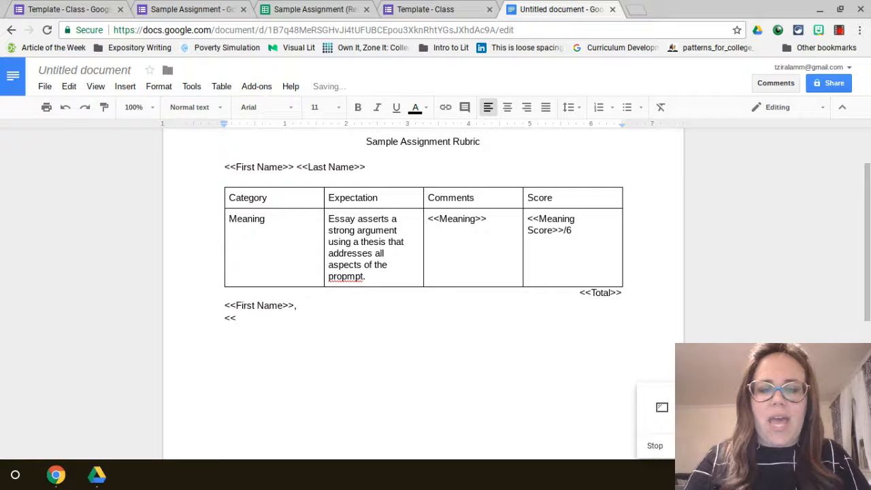
type("Feedbac")
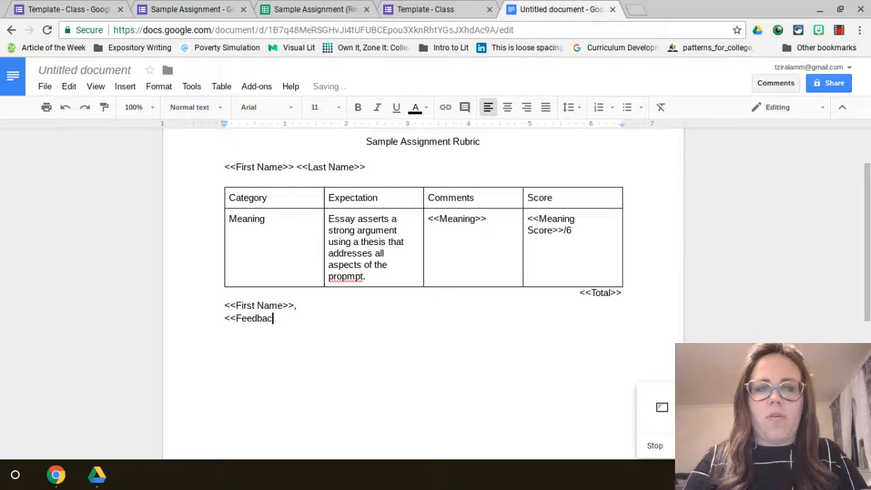
type("k>>")
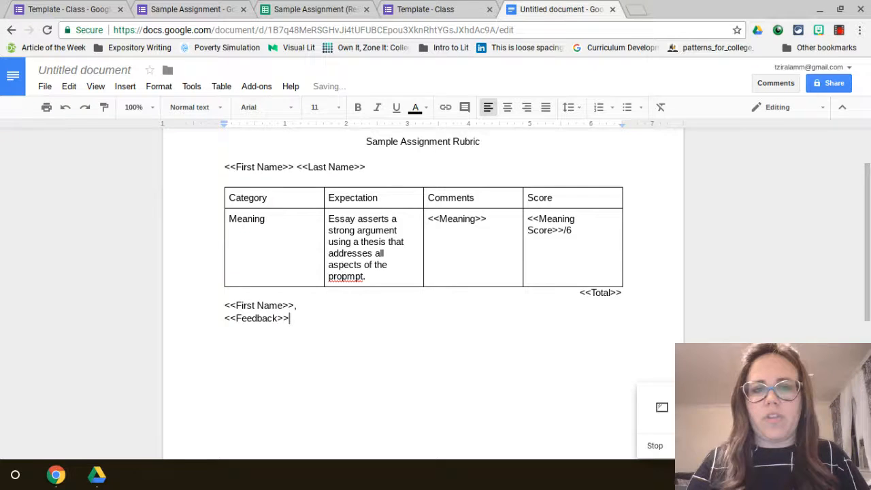
scroll(421, 272, "down", 2)
scroll(422, 273, "up", 4)
scroll(422, 272, "down", 1)
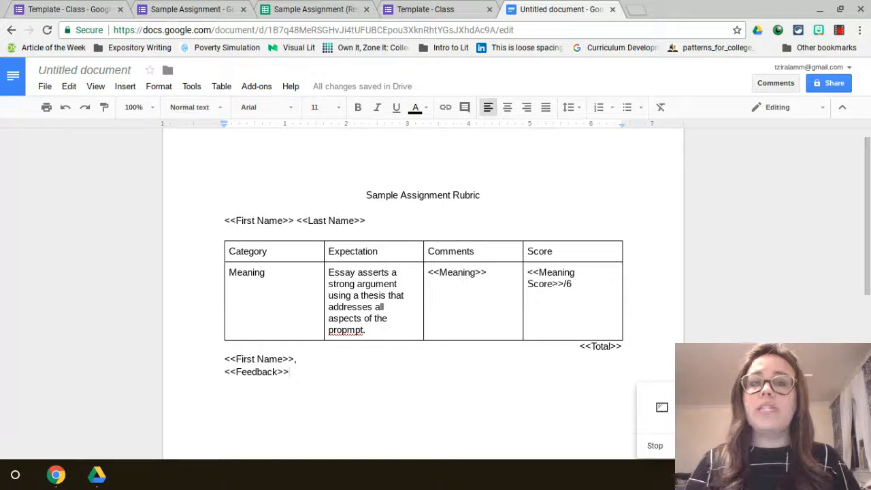
Check the response spreadsheet and the form, and rename the rubric document as Sample Assignment Rubric
left_click(334, 9)
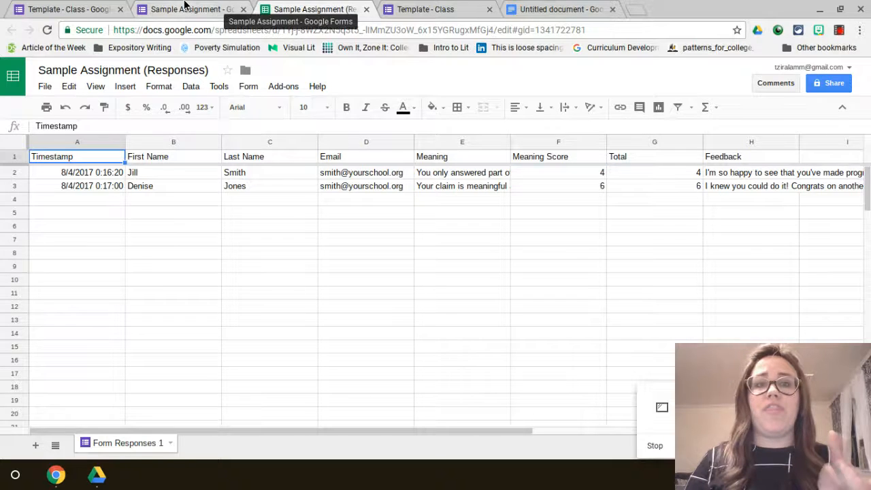
left_click(185, 8)
left_click(546, 8)
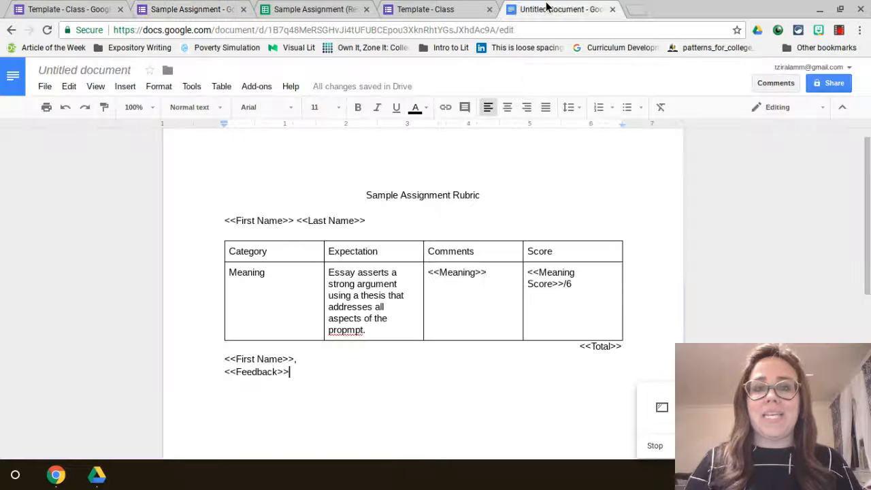
left_click(109, 72)
left_click(198, 179)
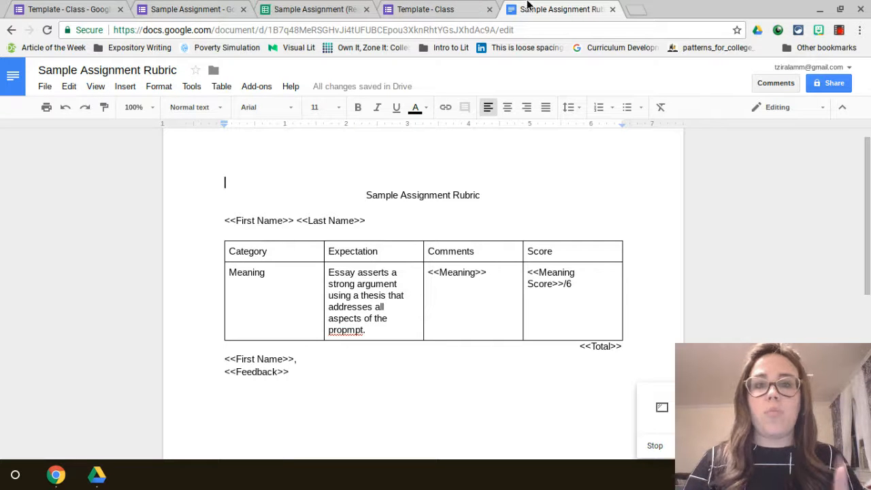
Create a folder named "Sample Assignment" in My Drive in Google Drive and return to the rubric document
left_click(642, 8)
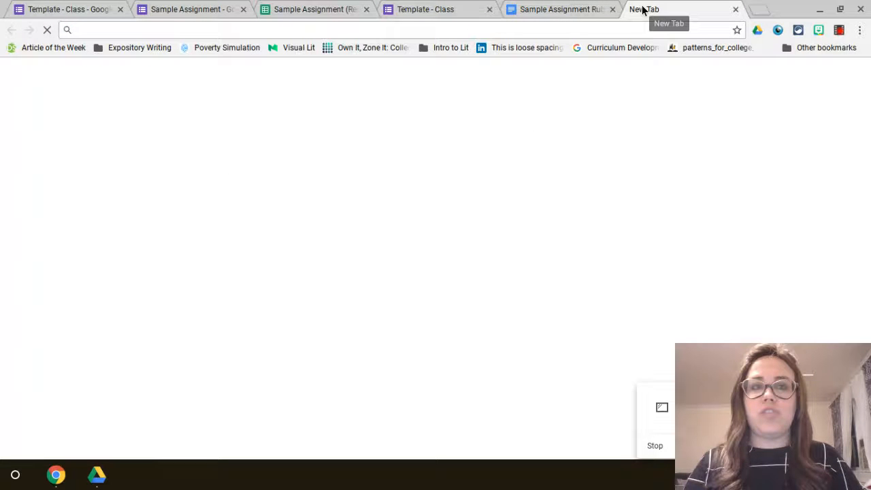
type("drive")
key("Return")
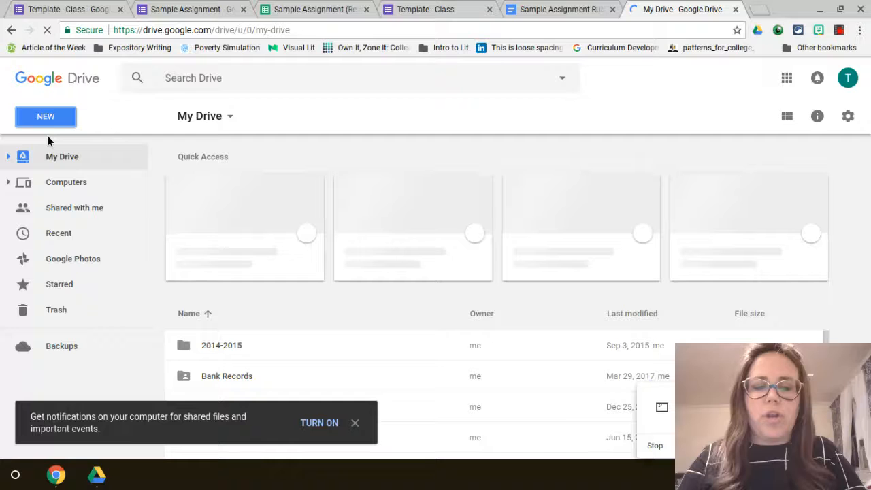
key("shift+f")
type("Samp")
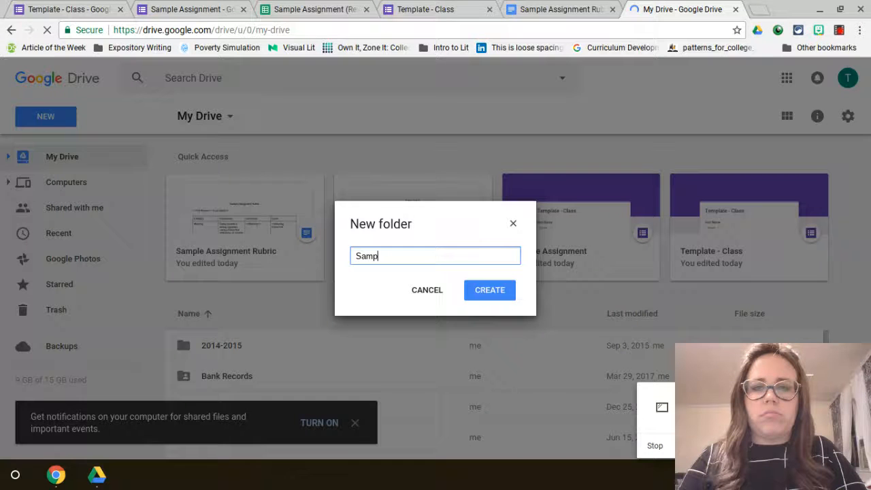
type("le Assignment")
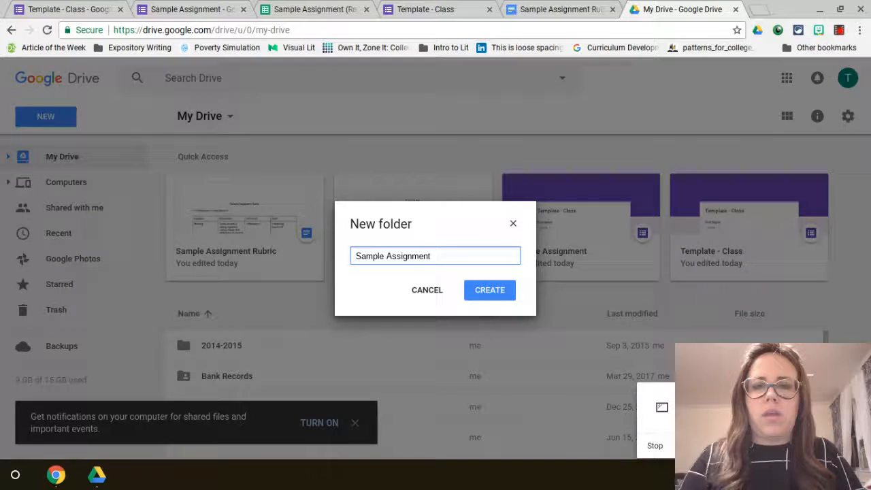
key("Return")
left_click(735, 8)
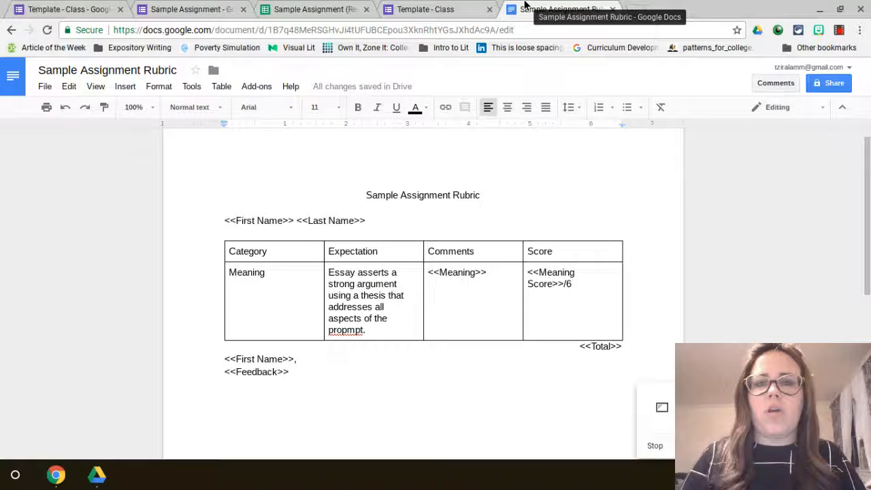
In the Sample Assignment (Responses) spreadsheet, find the autoCrat add-on by searching for "autocrat" and install it
left_click(334, 8)
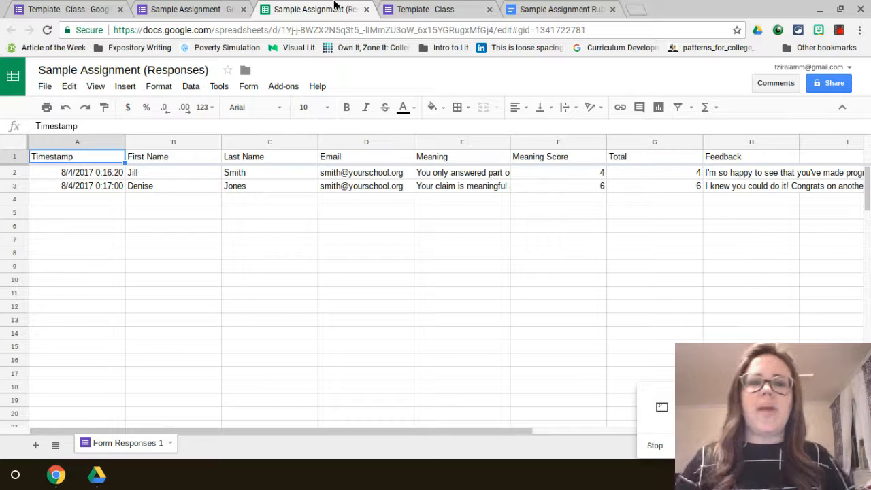
left_click(291, 80)
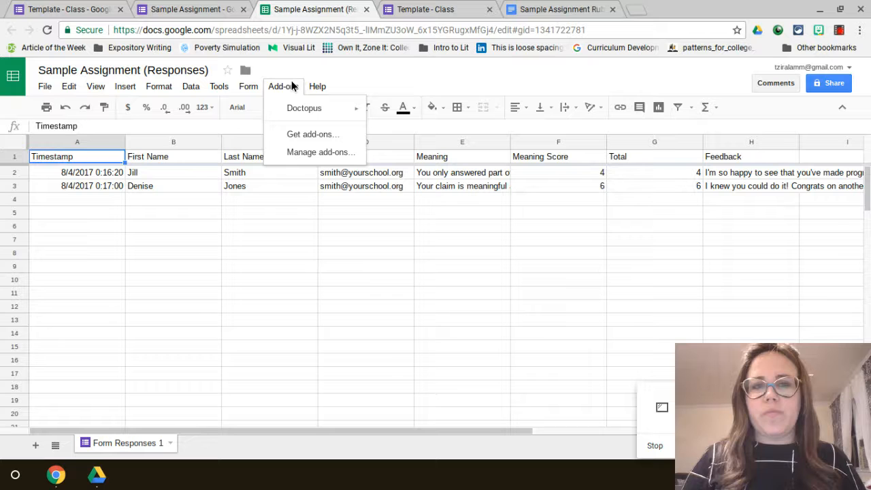
left_click(313, 136)
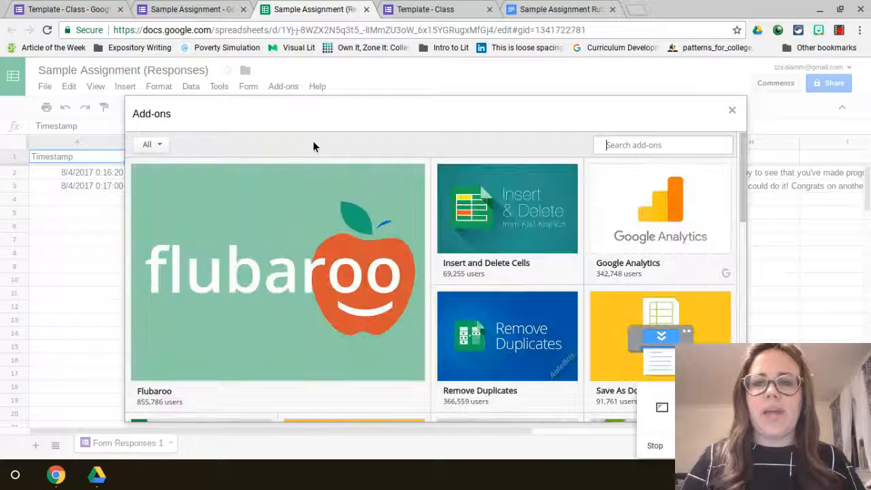
type("autocrat")
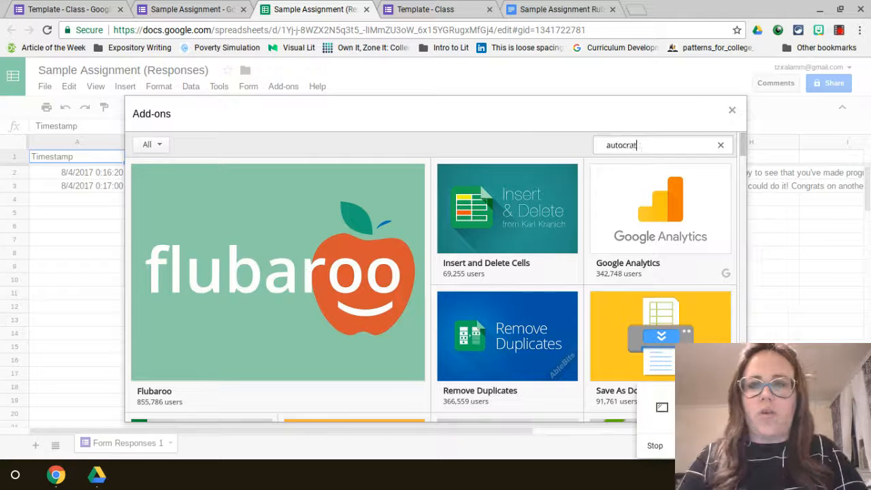
key("Return")
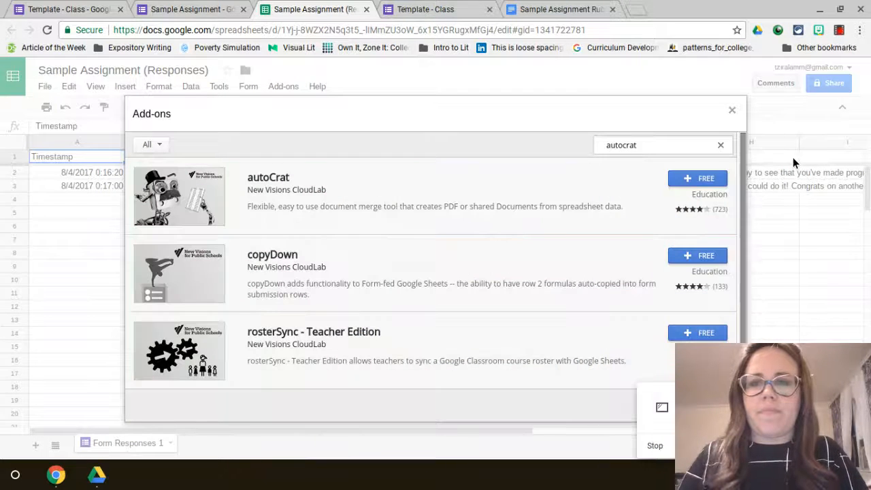
left_click(706, 179)
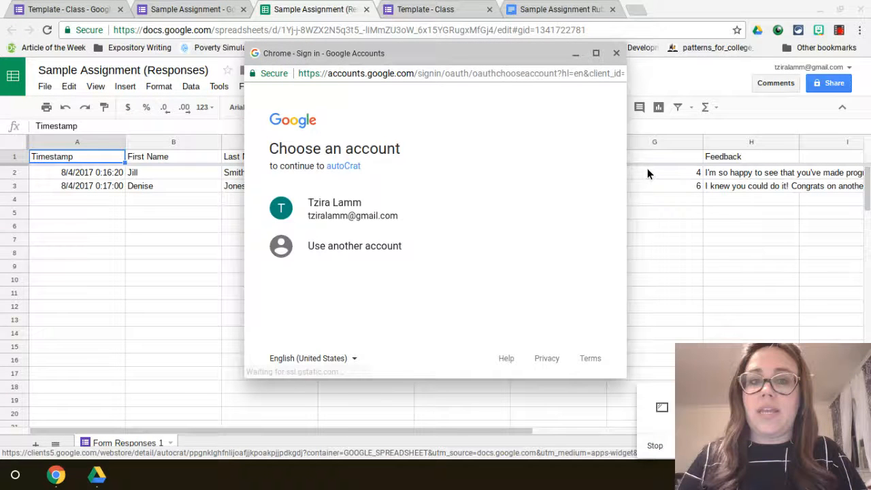
Authorize autoCrat with the signed-in Google account and allow all its requested permissions
left_click(585, 210)
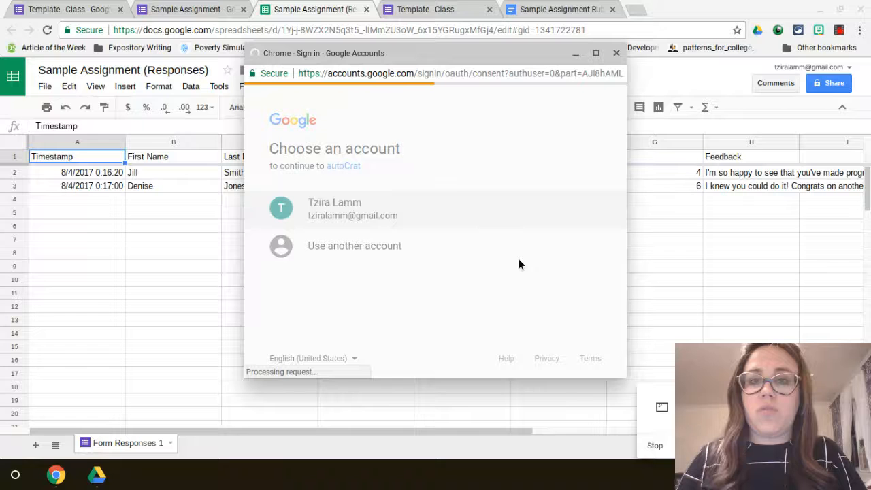
scroll(515, 263, "down", 3)
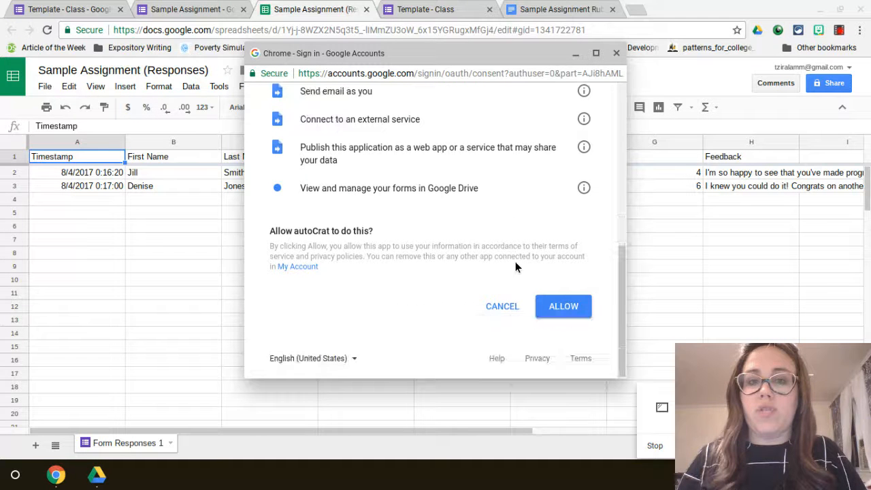
left_click(578, 306)
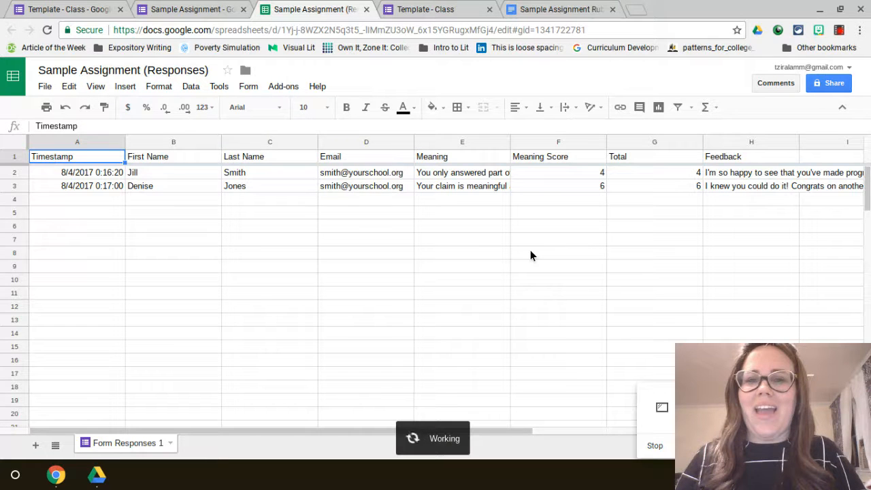
Launch autoCrat, create a new merge job named "Sample Assignment" and continue to the template choice
left_click(279, 85)
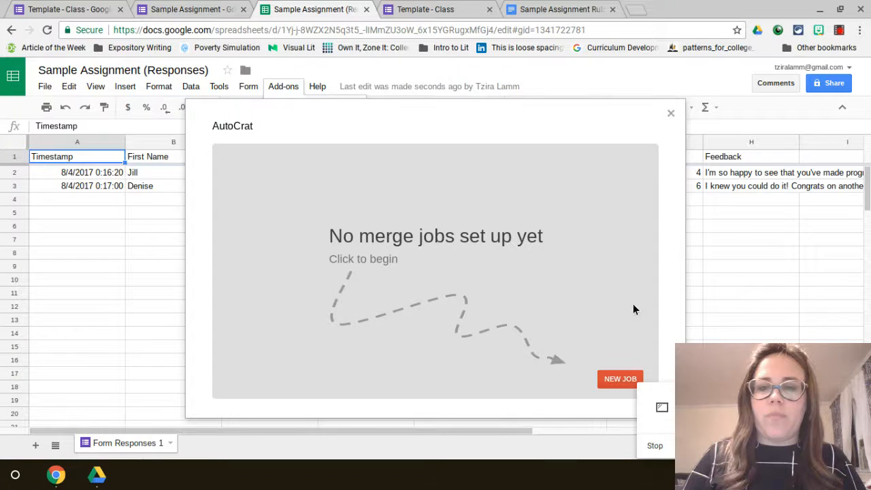
left_click(622, 379)
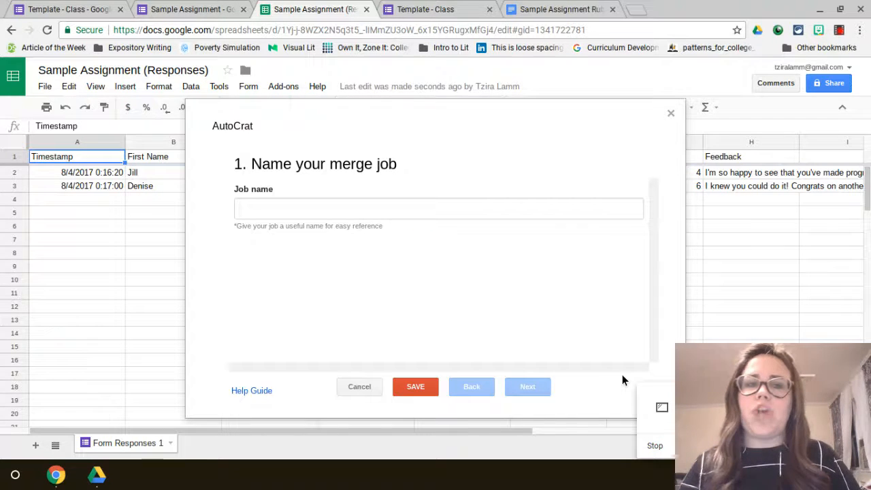
left_click(323, 207)
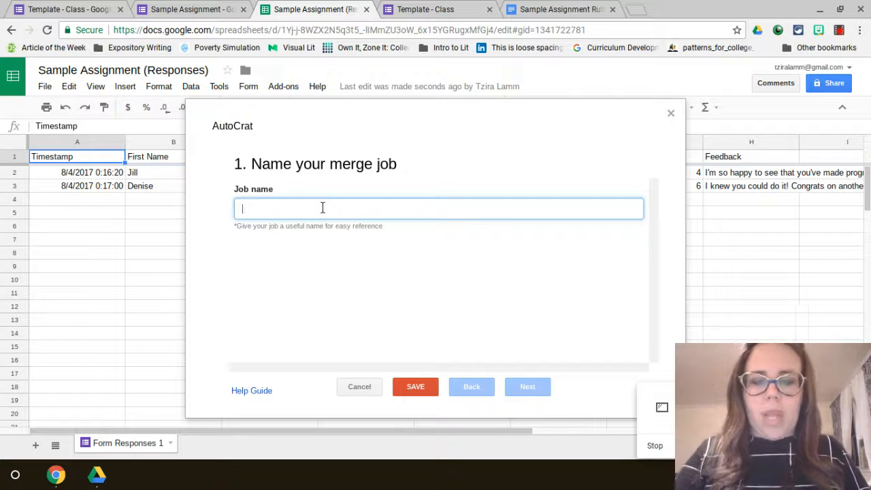
type("Sample ")
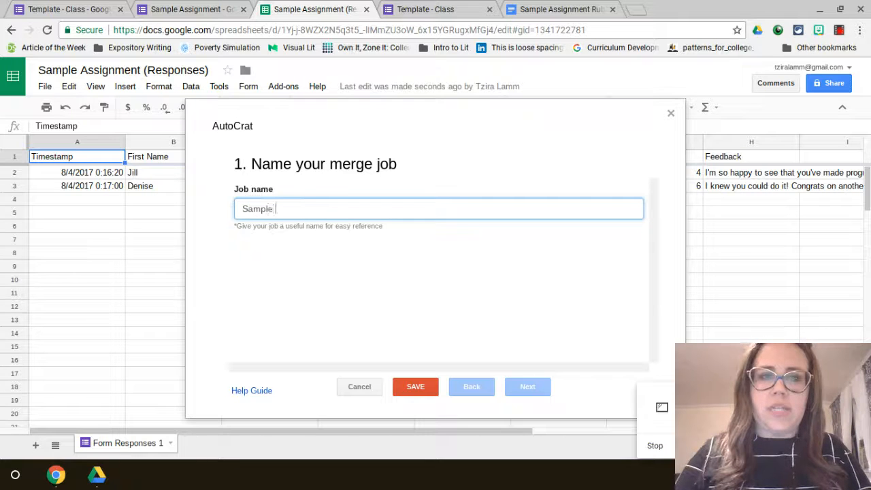
type("Assignment")
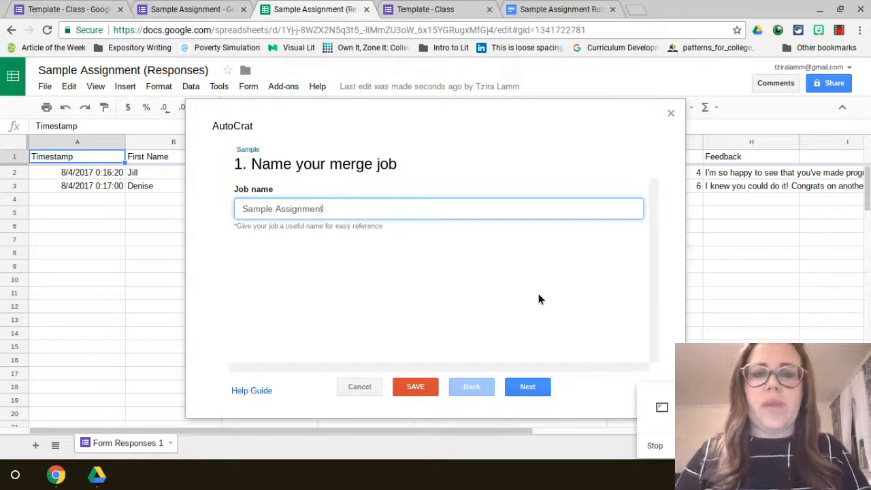
left_click(526, 386)
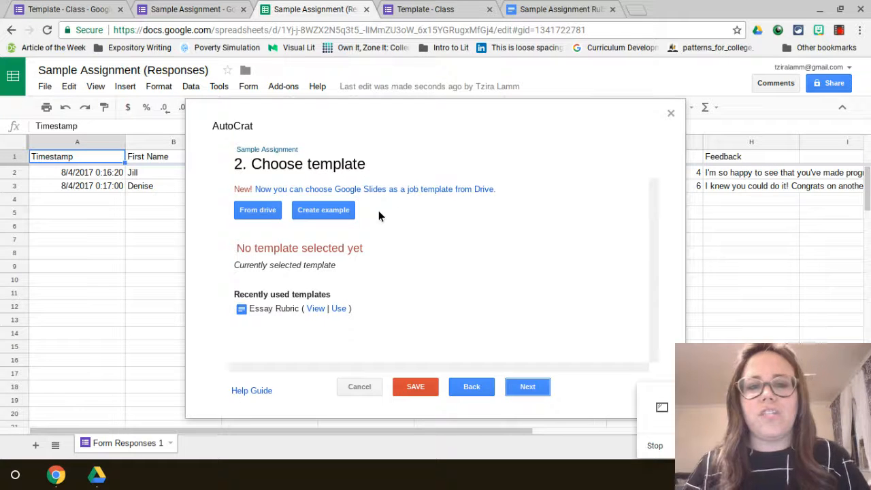
Choose the Sample Assignment Rubric document from Drive as the job's template and continue to the source data mapping
left_click(255, 211)
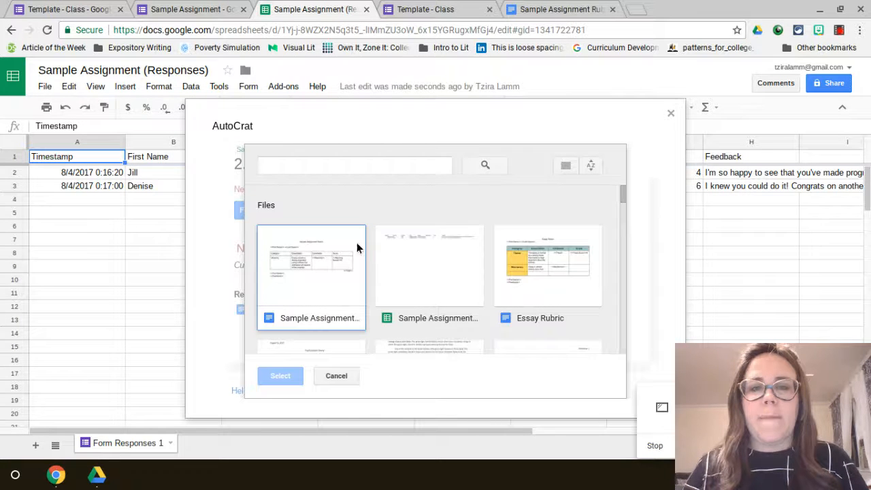
left_click(357, 242)
left_click(289, 377)
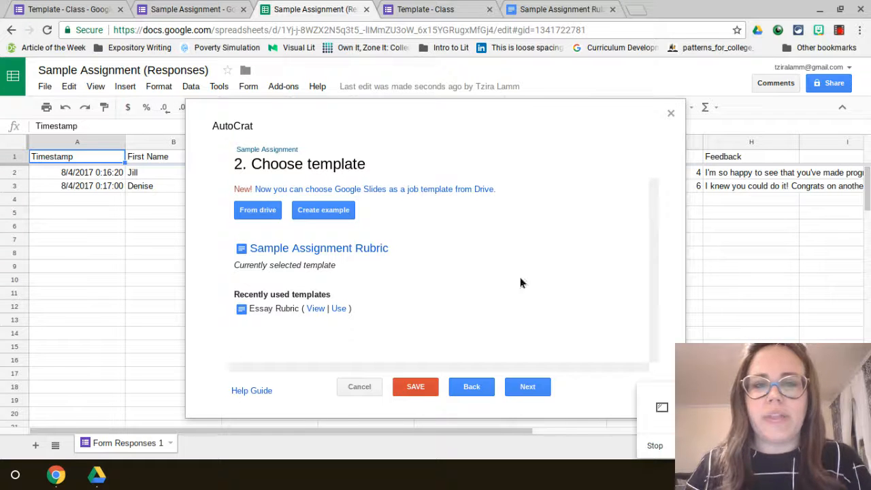
left_click(528, 388)
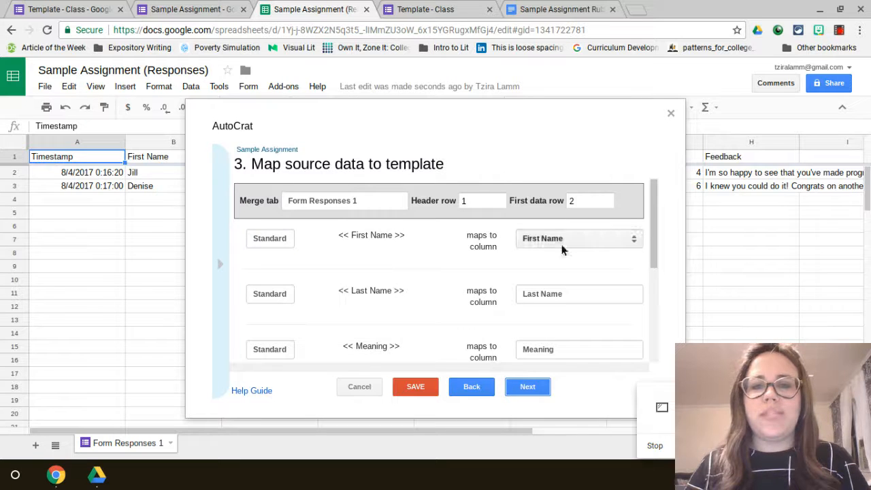
Review how each template tag maps to its column and tag type, keep the mappings, and continue to the file settings
scroll(564, 249, "down", 1)
scroll(610, 260, "down", 3)
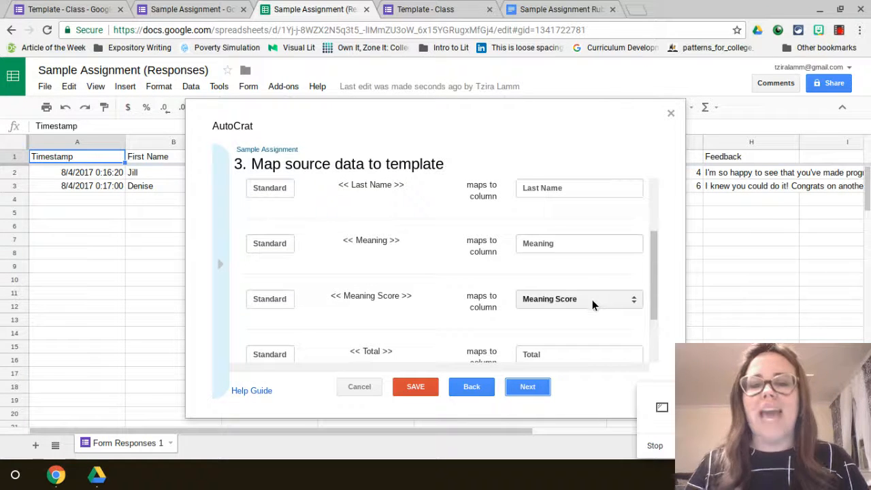
scroll(370, 300, "up", 5)
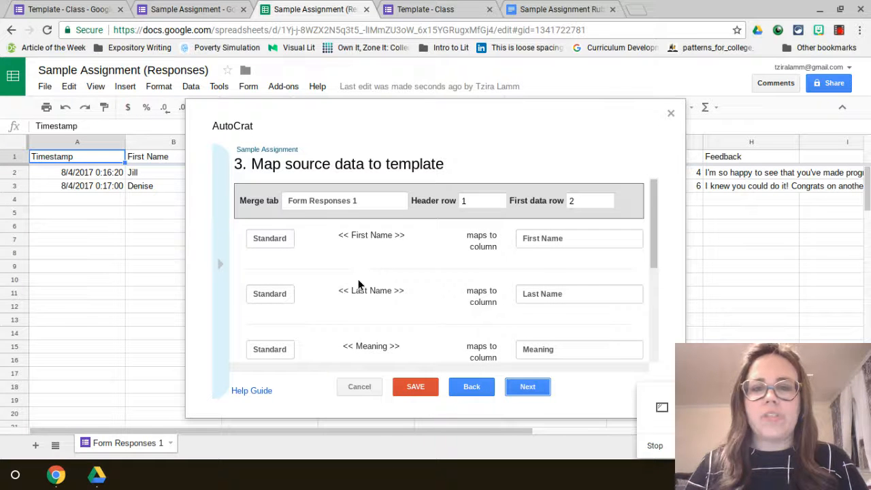
scroll(552, 301, "down", 1)
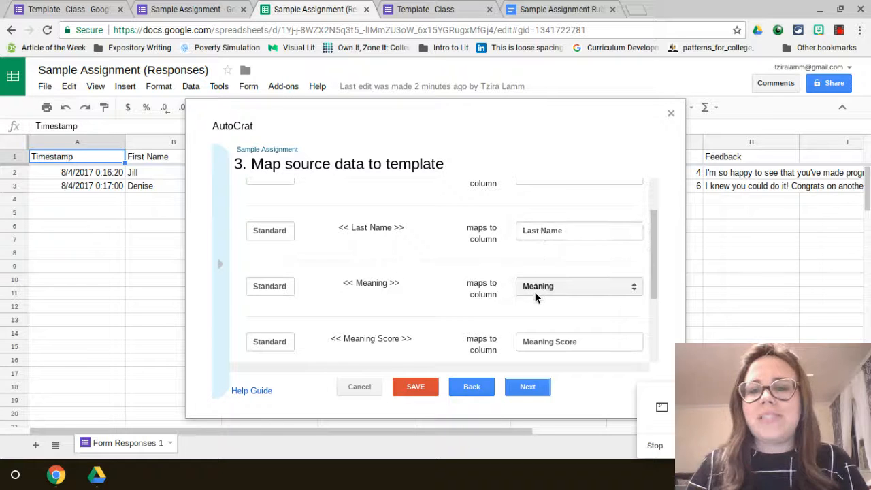
scroll(534, 296, "down", 1)
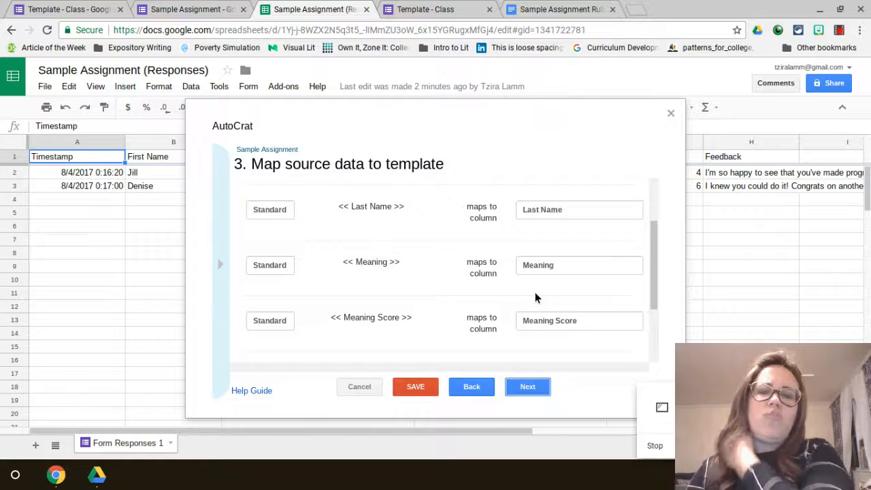
scroll(535, 297, "down", 3)
left_click(539, 241)
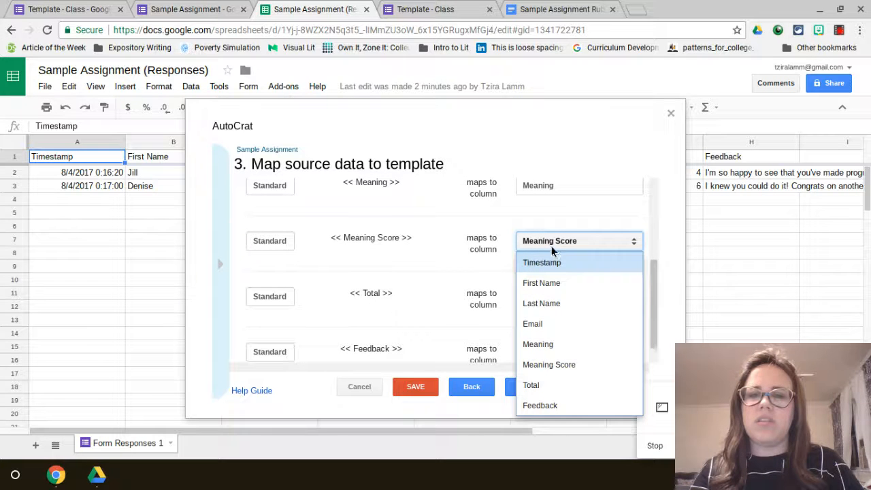
left_click(551, 244)
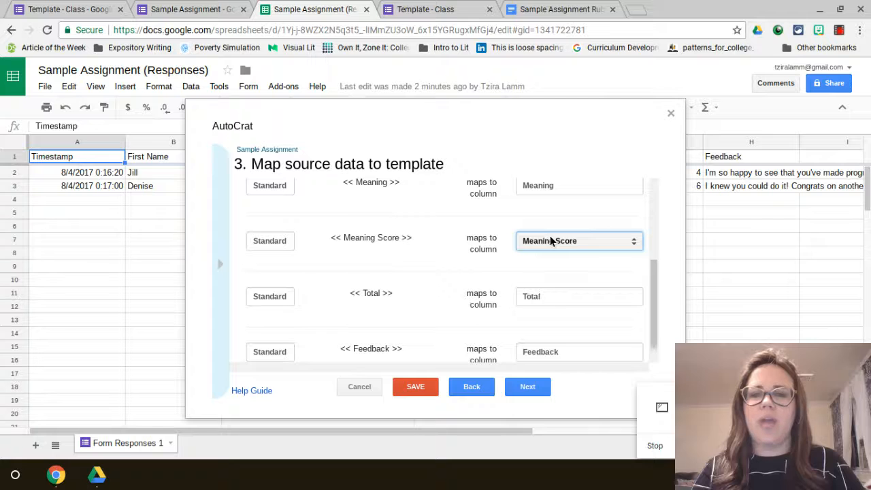
scroll(412, 277, "down", 1)
left_click(275, 275)
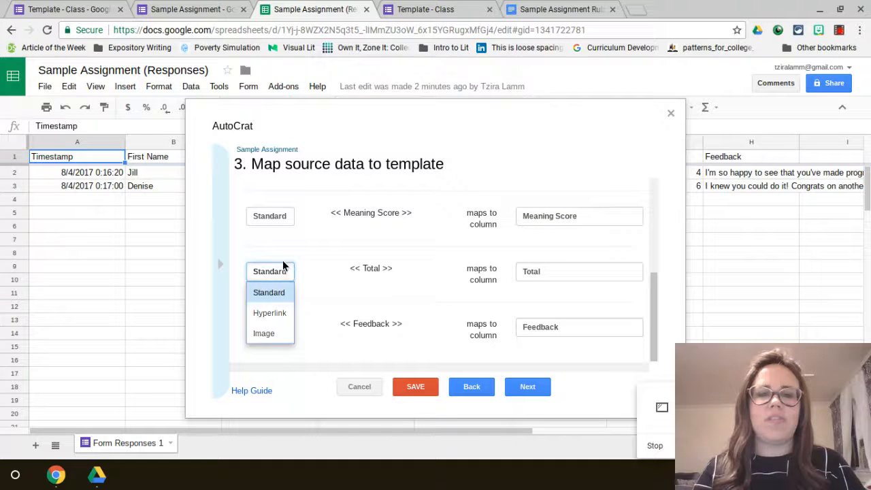
left_click(284, 273)
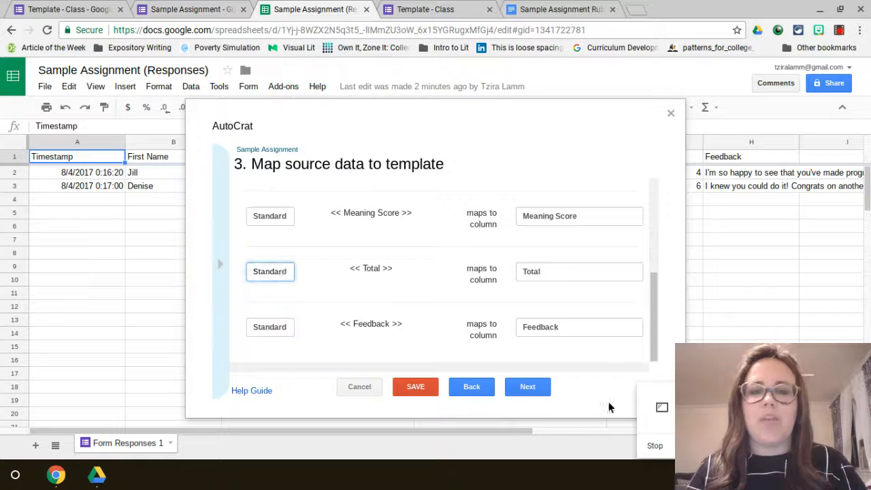
left_click(533, 389)
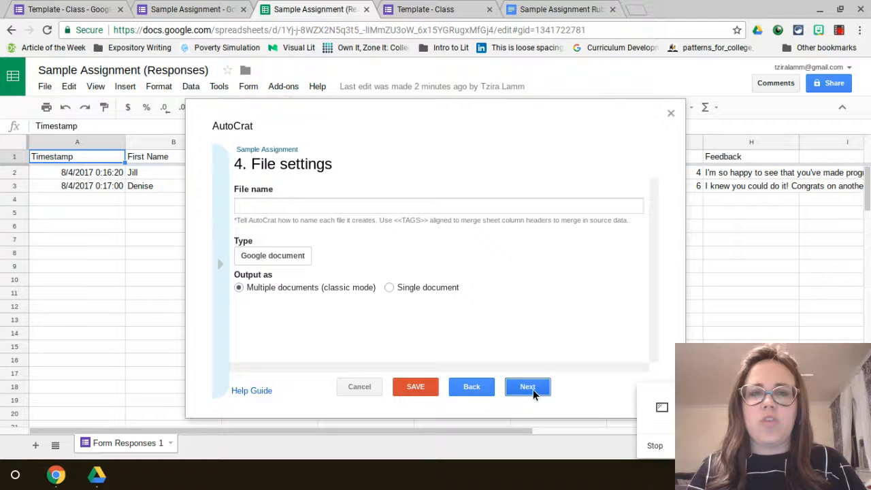
Set the merged files' name to "<<Last Name>> Sample Assignment"
left_click(291, 208)
type("<<")
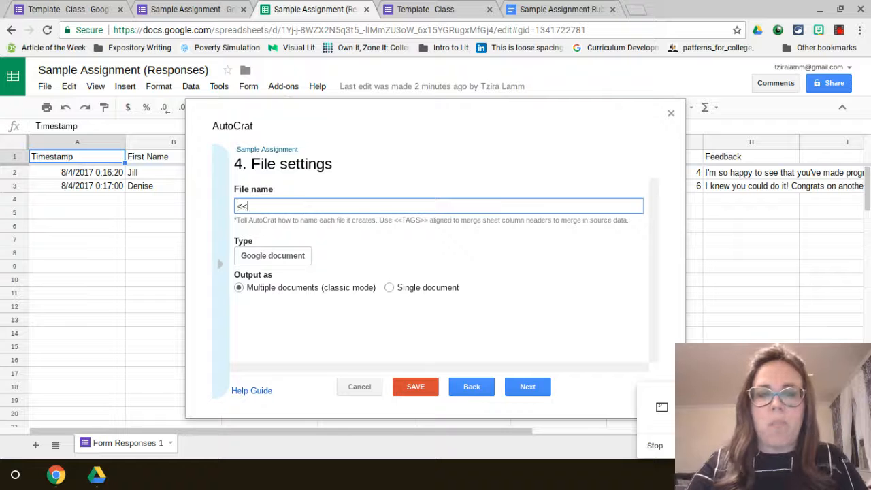
type("Last Na")
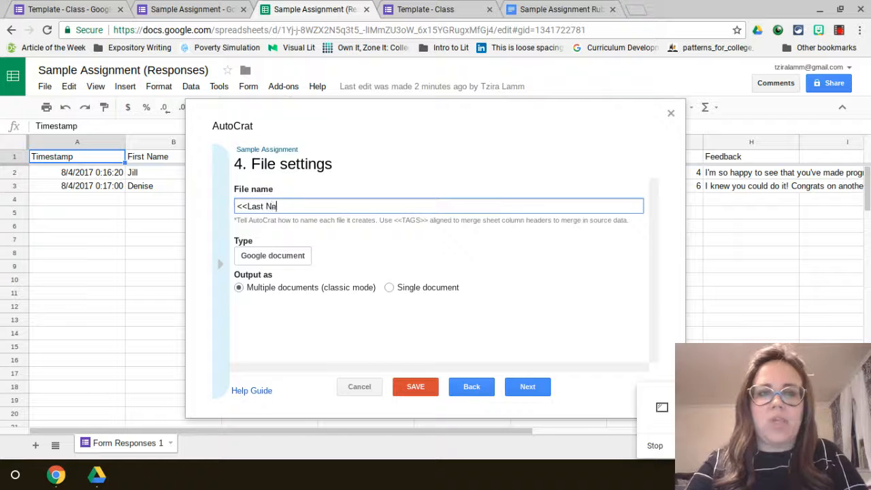
type("me>>")
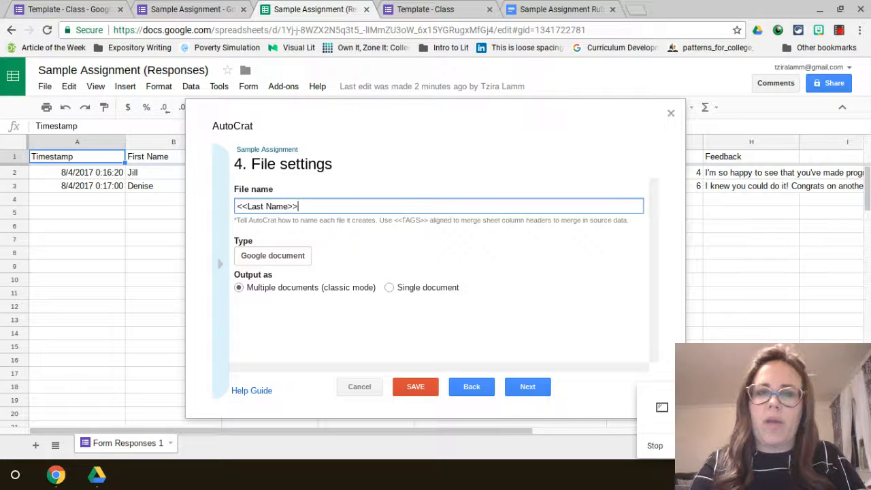
type(" Sample")
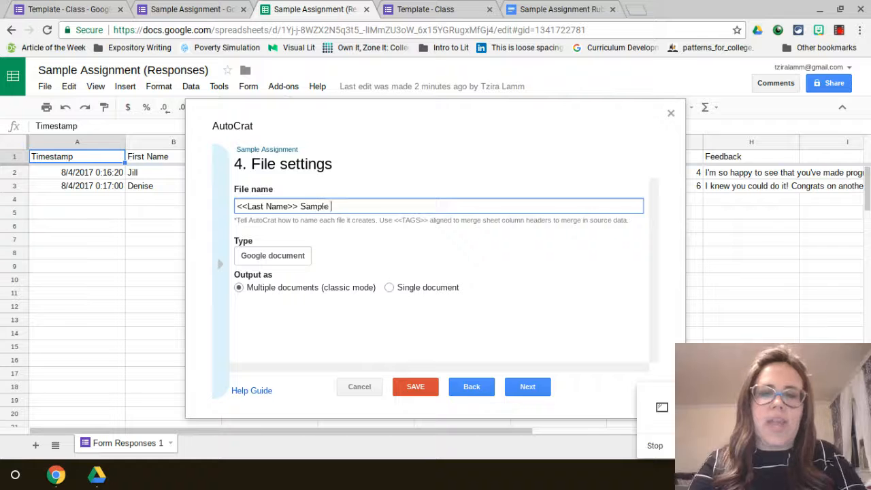
type(" Assignment")
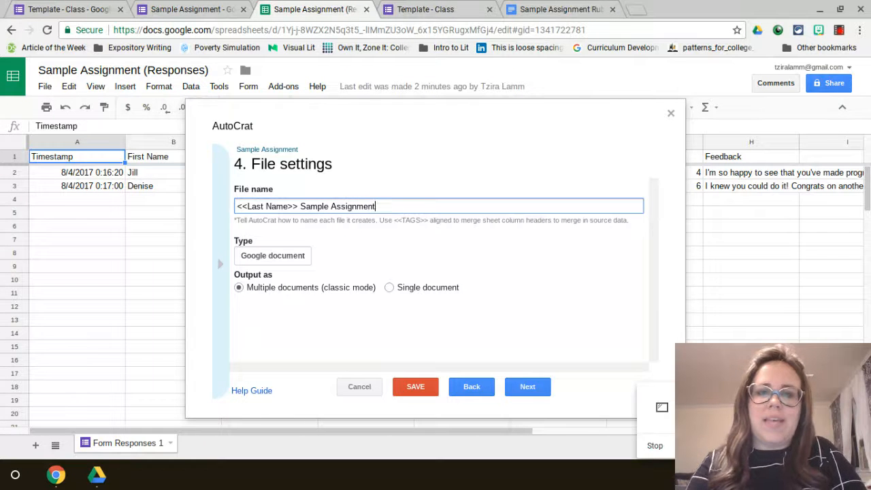
Keep Google document as the output file type and continue to the destination folder choice
left_click(271, 254)
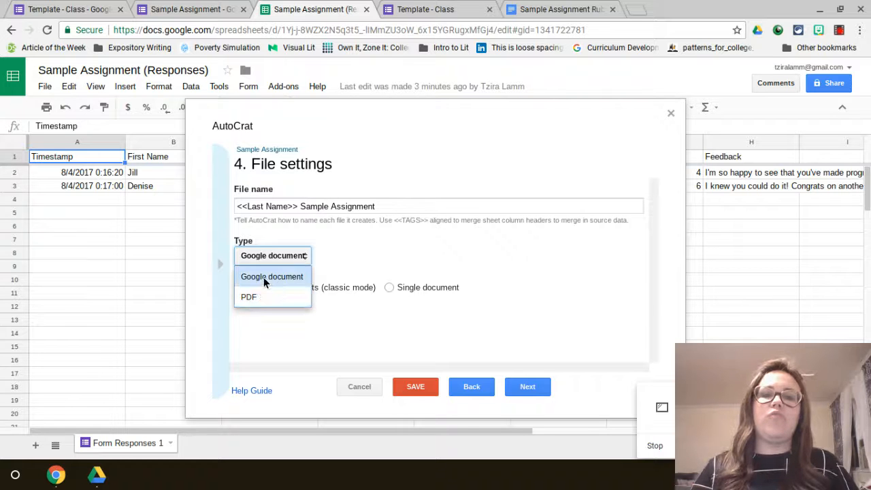
left_click(263, 277)
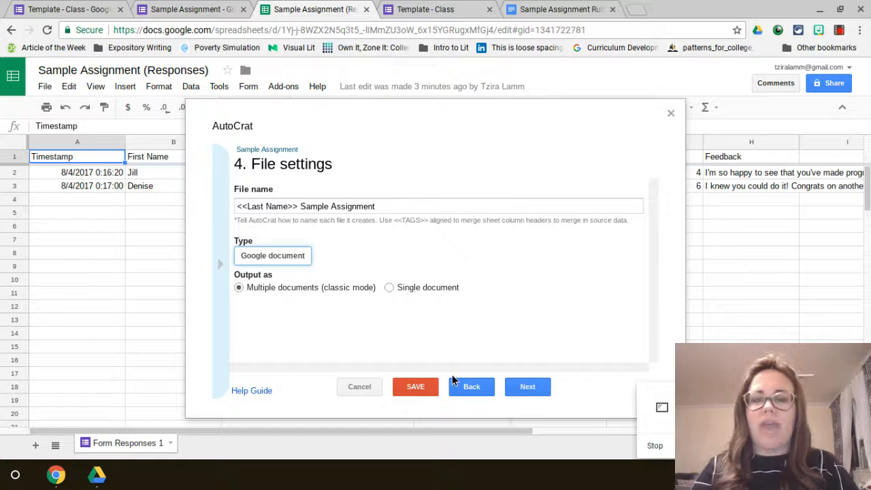
left_click(528, 386)
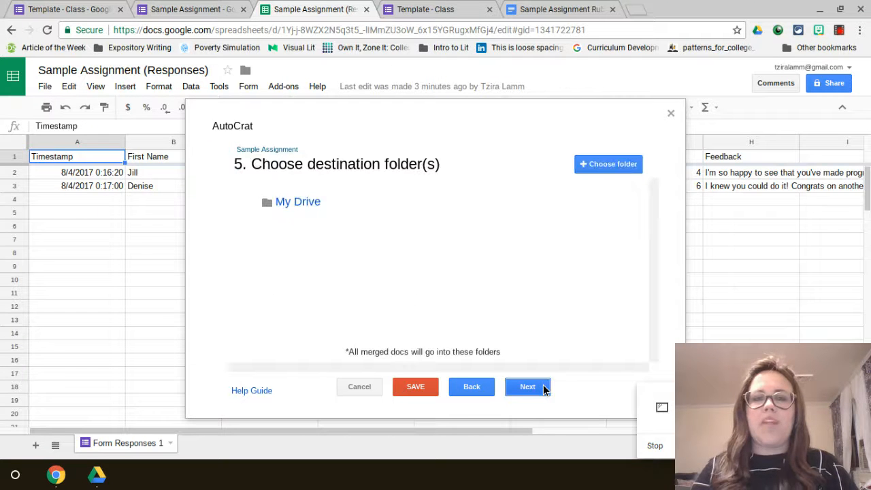
Add the Sample Assignment folder as a destination for the merged docs, and skip the optional dynamic folder reference and merge condition
left_click(598, 163)
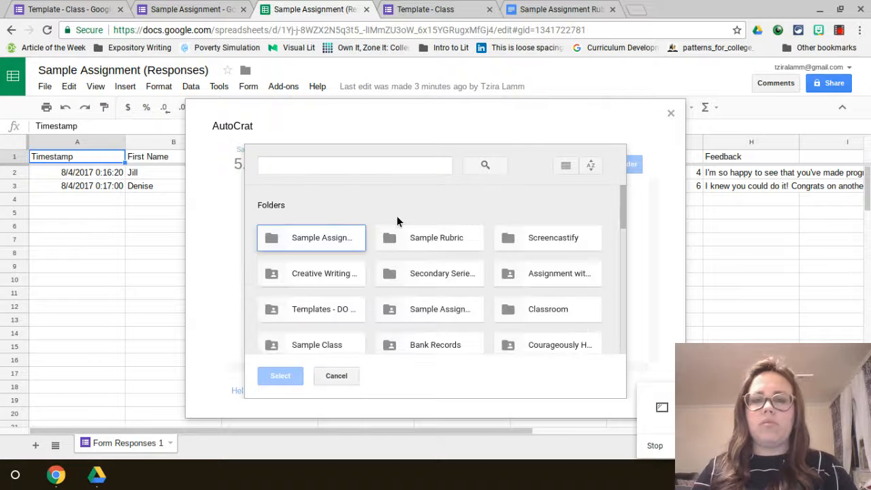
left_click(329, 237)
left_click(279, 375)
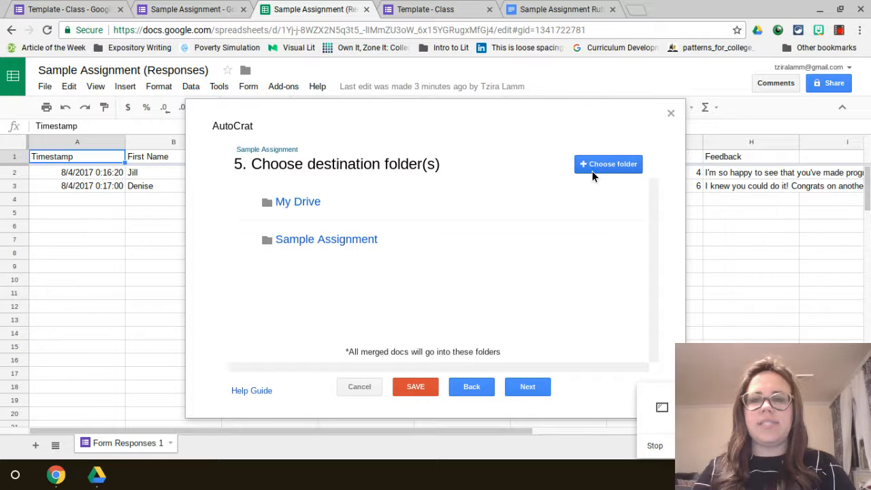
left_click(511, 387)
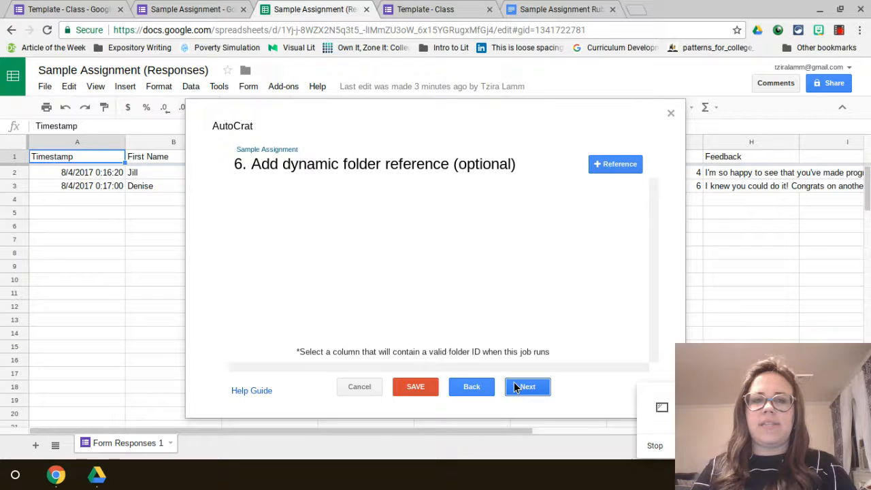
left_click(516, 387)
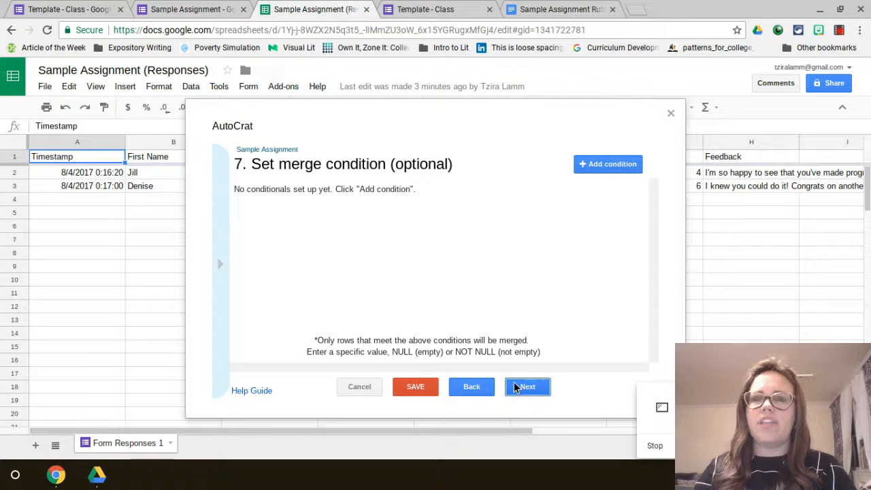
left_click(525, 386)
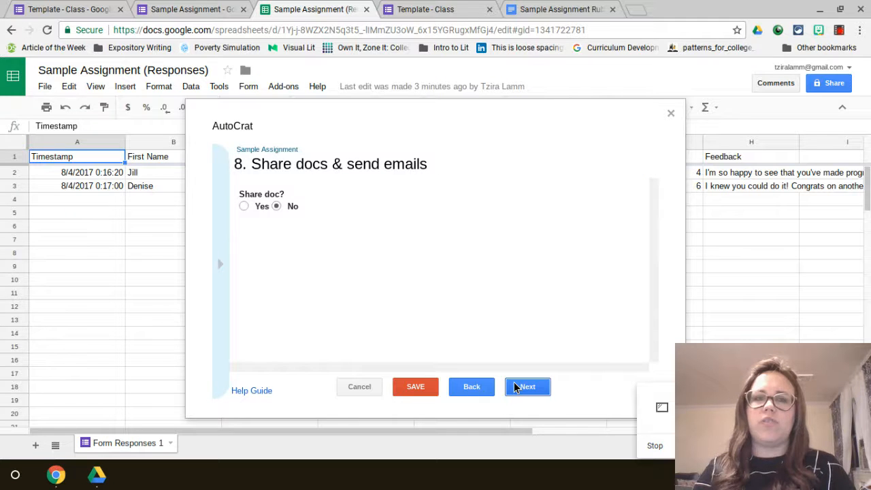
Turn on sharing of the merged docs and share each one as a view only doc
left_click(247, 206)
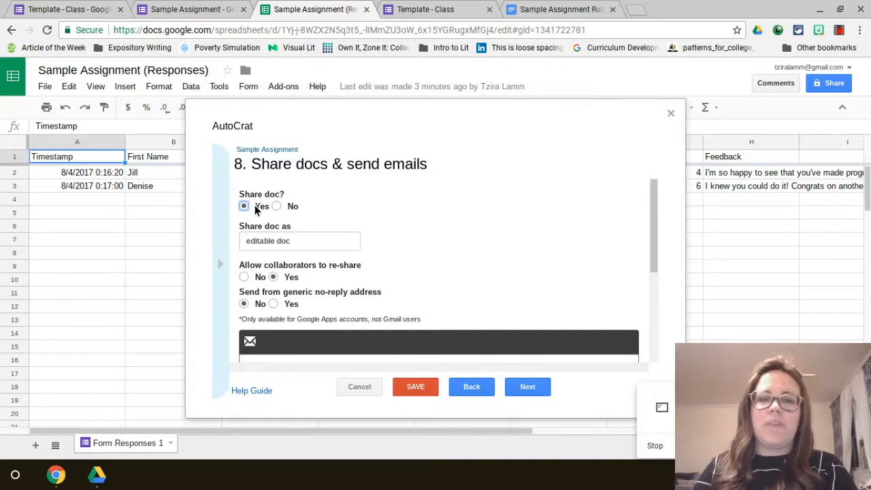
left_click(304, 241)
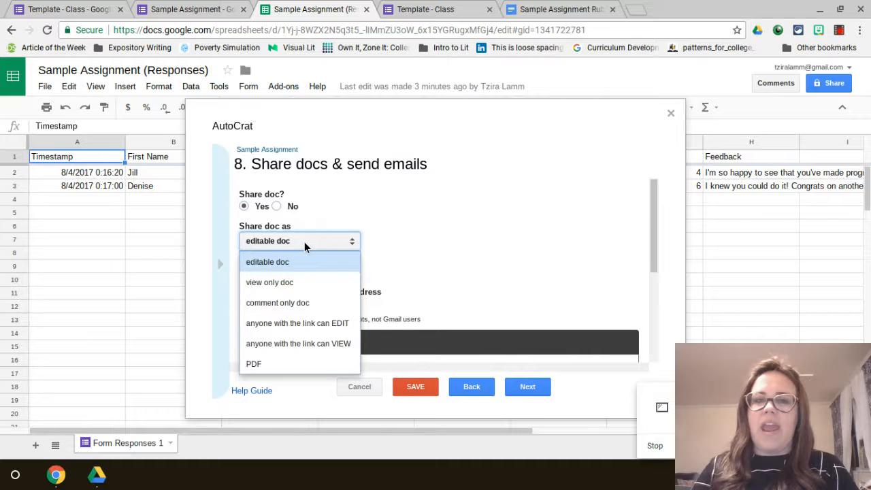
left_click(295, 279)
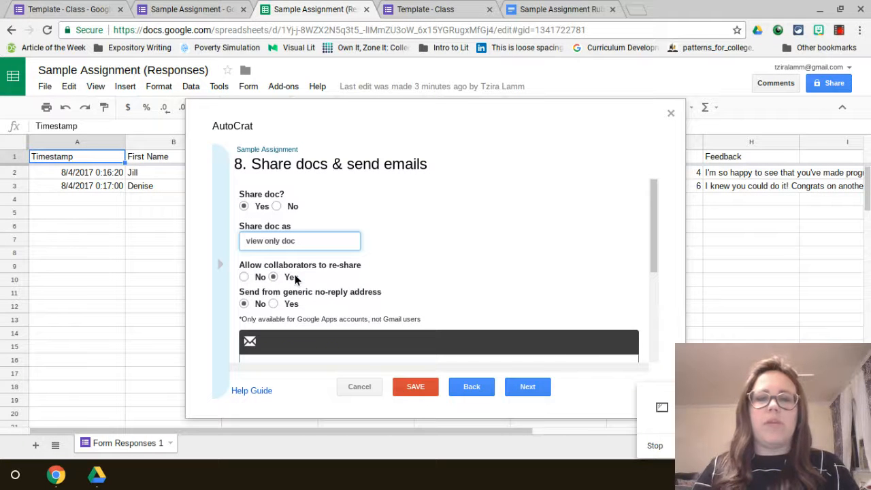
scroll(392, 221, "down", 1)
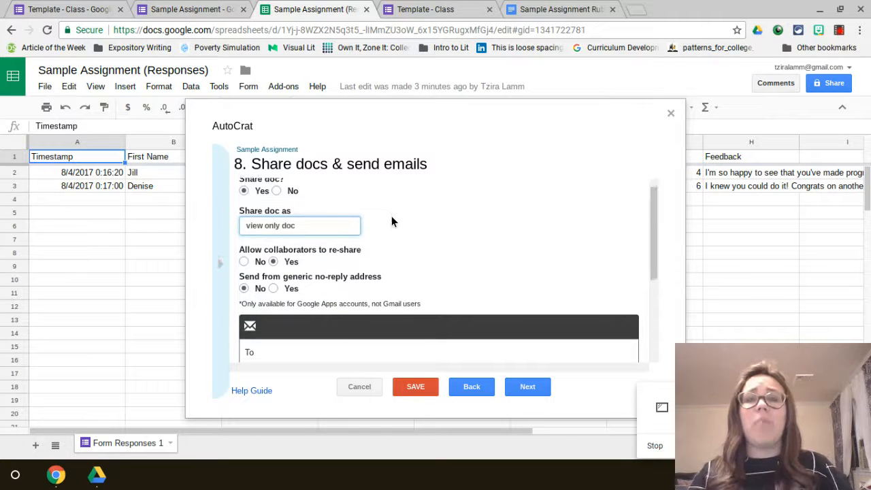
scroll(391, 221, "up", 1)
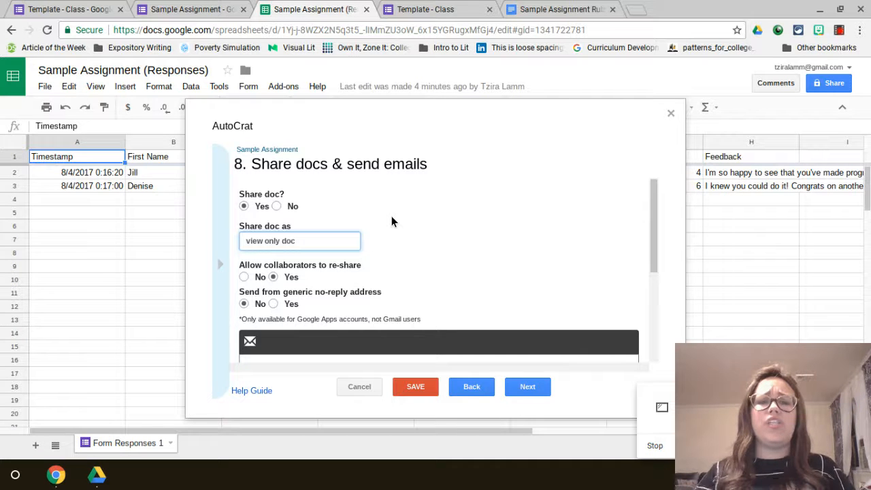
scroll(392, 221, "down", 1)
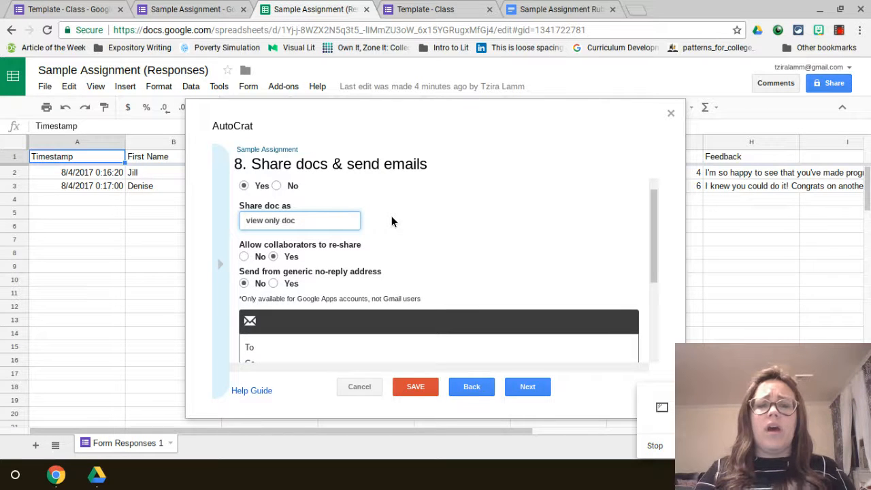
scroll(391, 218, "down", 1)
scroll(274, 238, "down", 3)
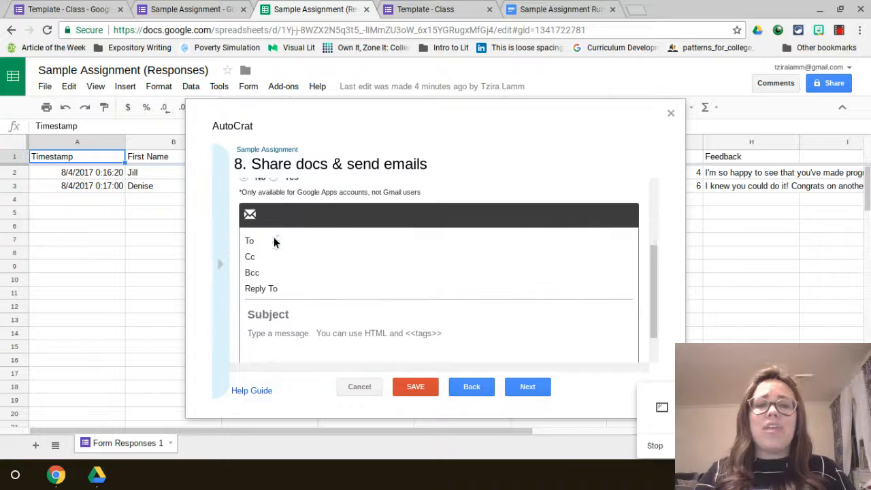
left_click(215, 255)
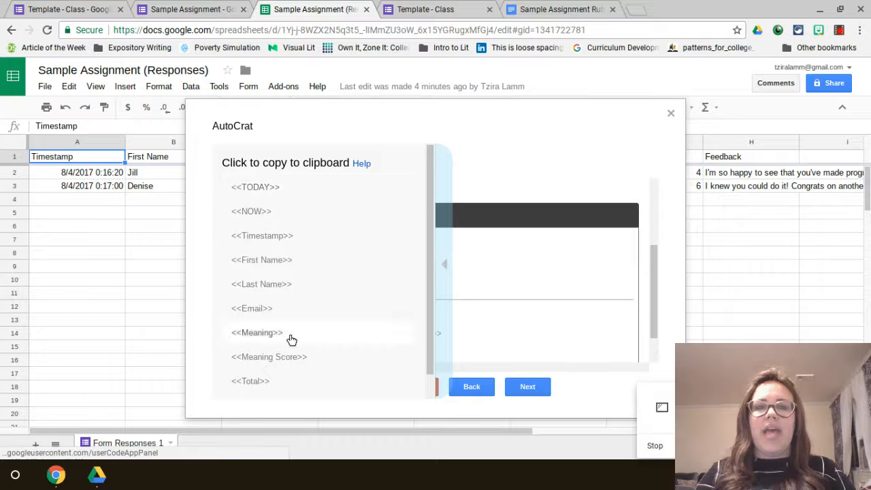
scroll(278, 219, "down", 1)
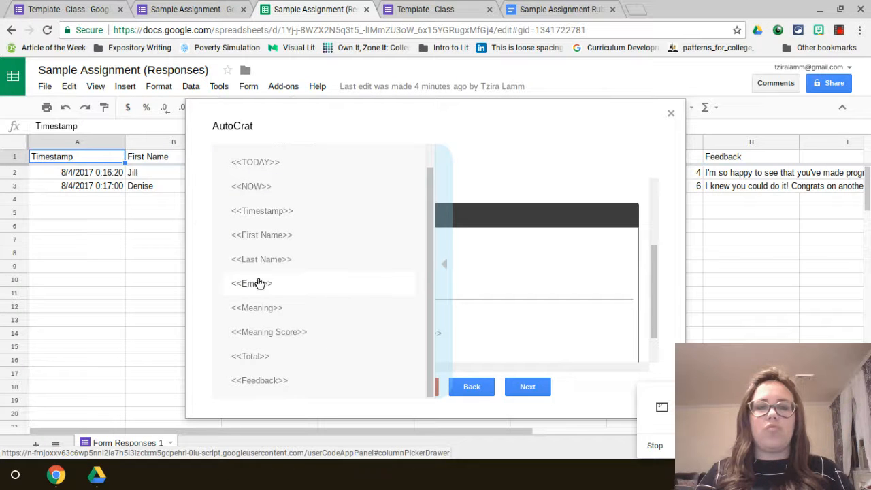
left_click(258, 283)
left_click(261, 241)
type("https://youtu.be/nvzSL7TAU8c")
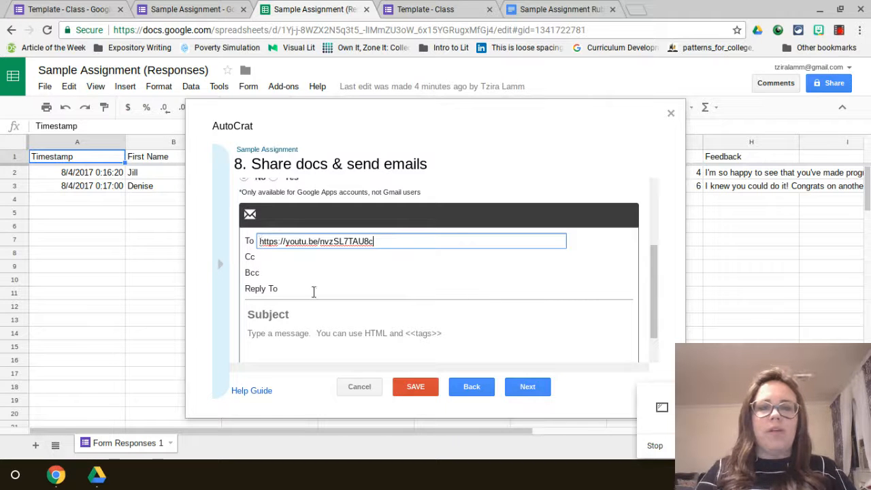
key("ctrl+z")
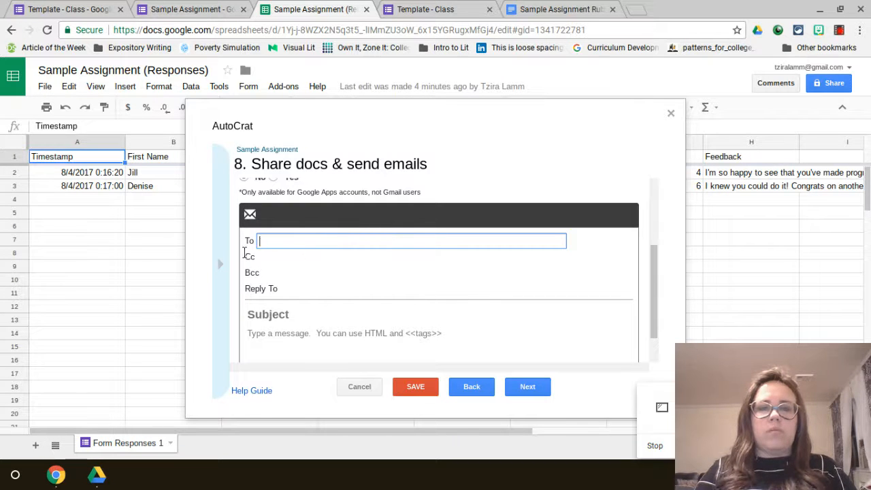
Copy the <<Email>> tag from the tag list and enter it as the email's To recipient
left_click(220, 262)
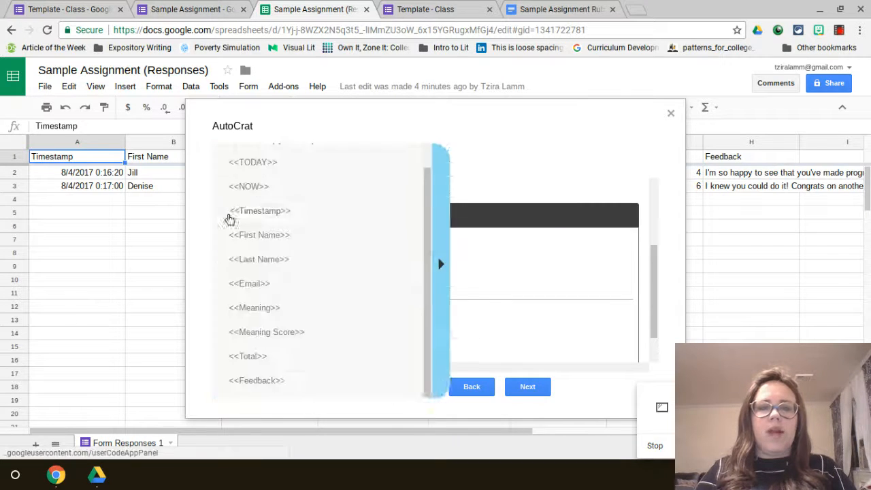
left_click(243, 284)
left_click(270, 241)
type("<<Email>>")
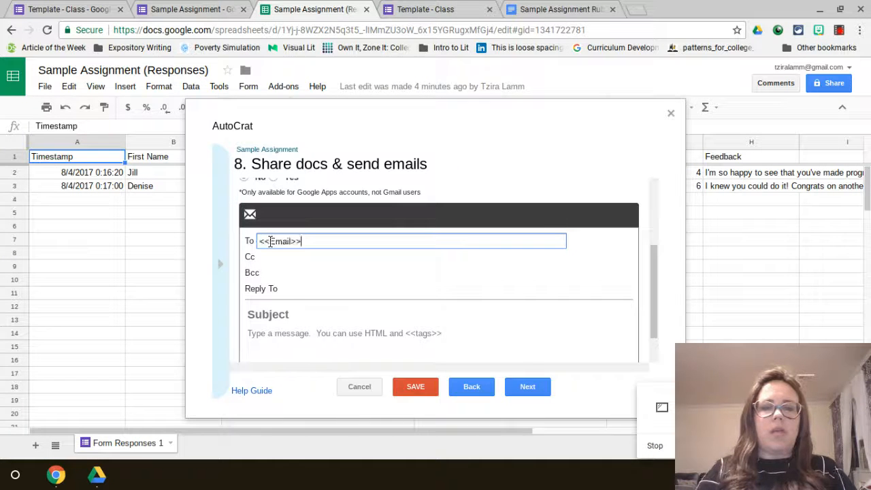
Set the email's subject to "Assignment Score"
left_click(282, 307)
type("Ass")
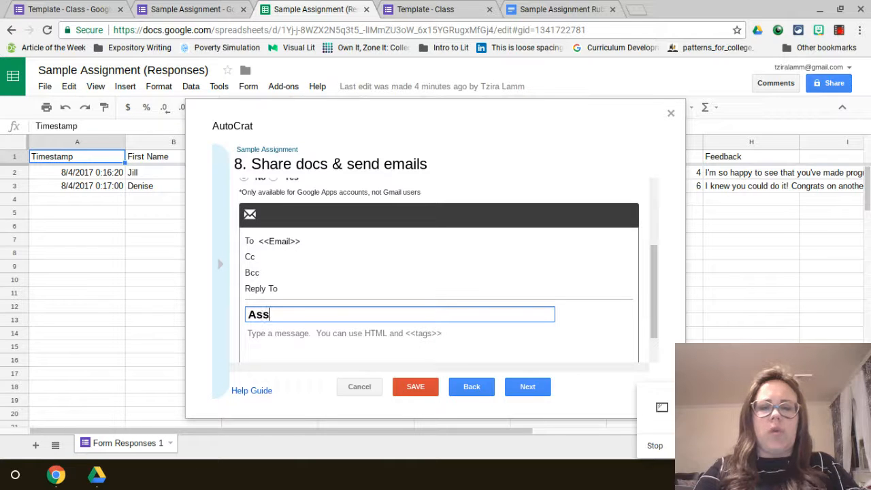
type("ignment")
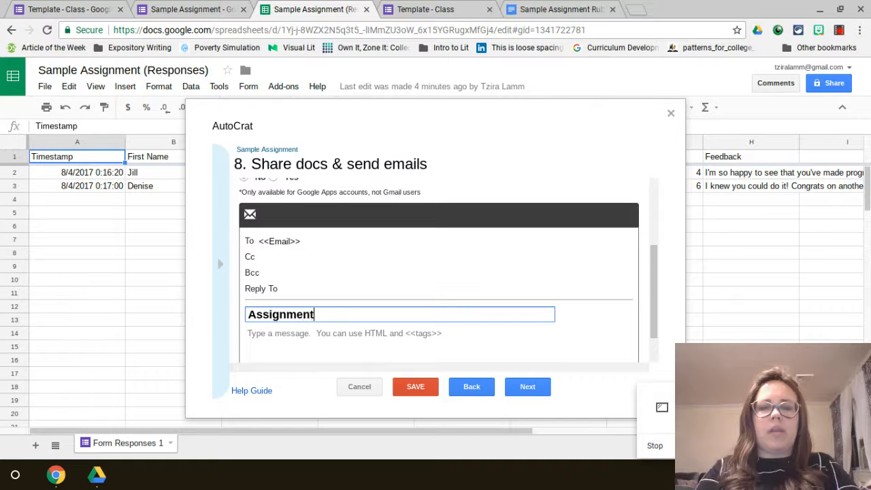
type(" Score")
Begin the email message with the greeting "Dear <<First Name>>," using the first name tag from the tag list, followed by a blank line
scroll(438, 272, "down", 1)
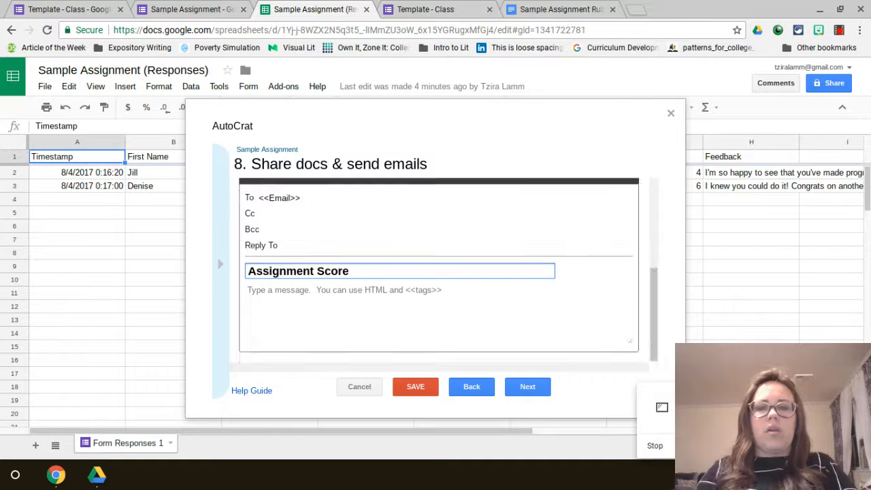
left_click(255, 290)
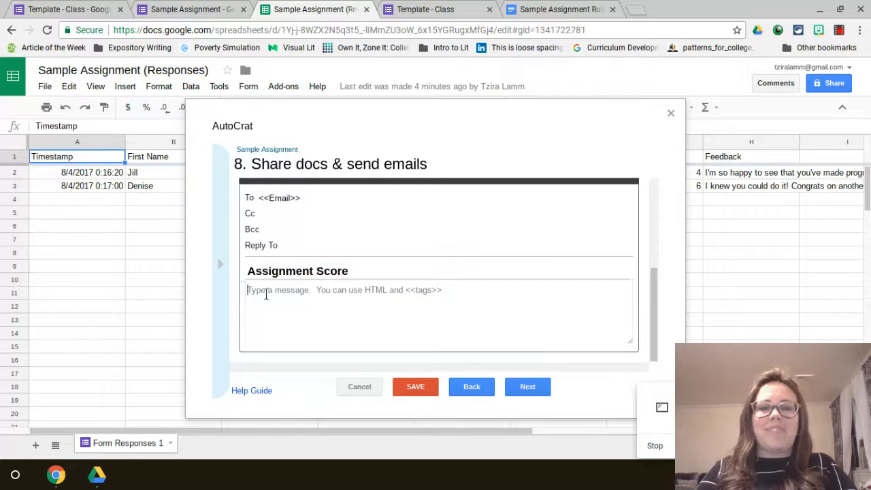
left_click(225, 284)
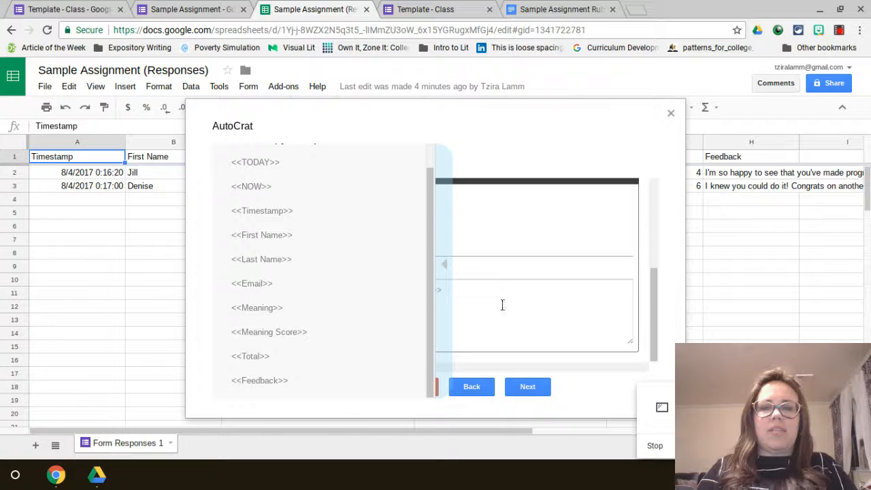
left_click(437, 286)
left_click(327, 302)
type("Dear")
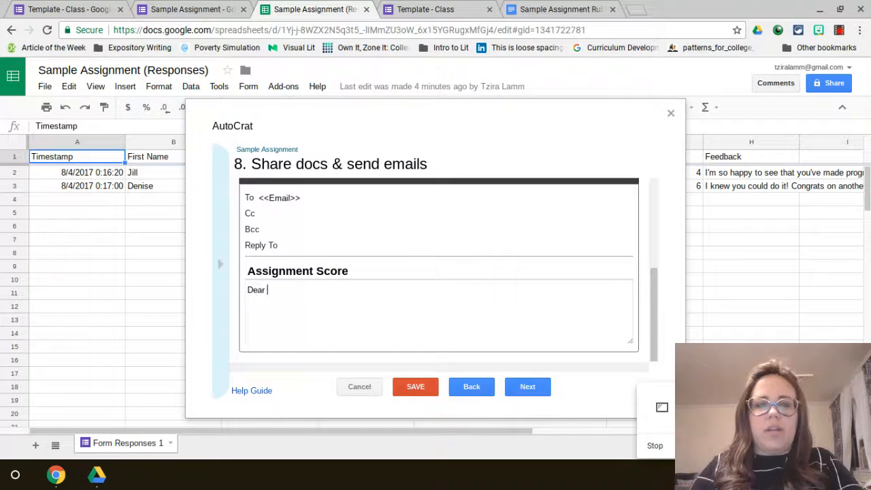
left_click(220, 287)
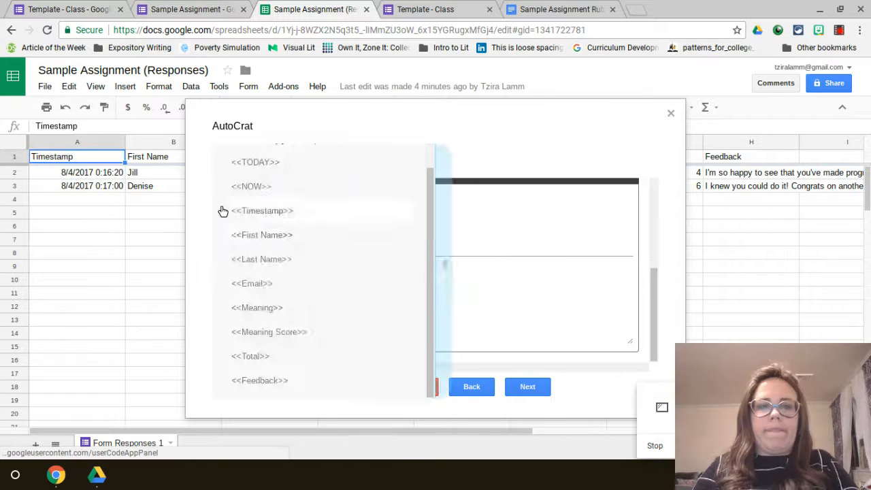
left_click(252, 234)
left_click(284, 283)
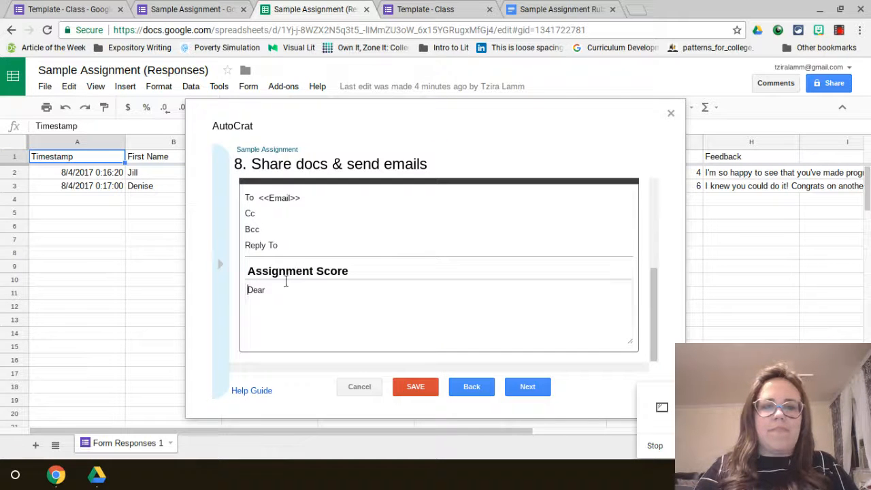
type("<<First Name>>")
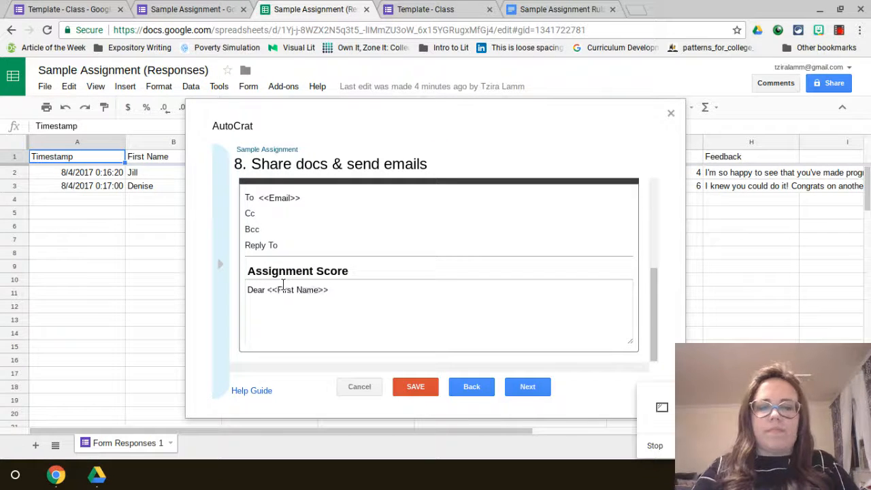
type(",")
key("Return")
key("Return")
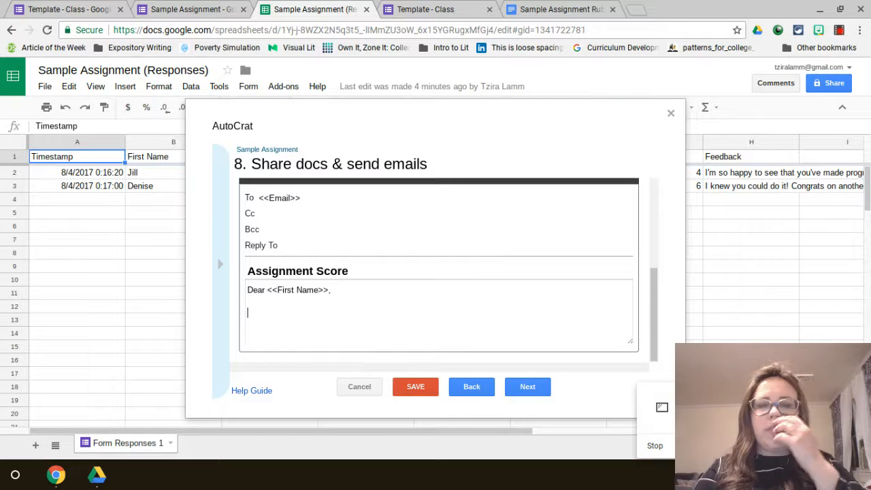
Add the line "Here are your scores." to the email message and sign it with the teacher's name below a blank line
type("Here are your scores.")
key("Return")
key("Return")
type("Ms. Lamm")
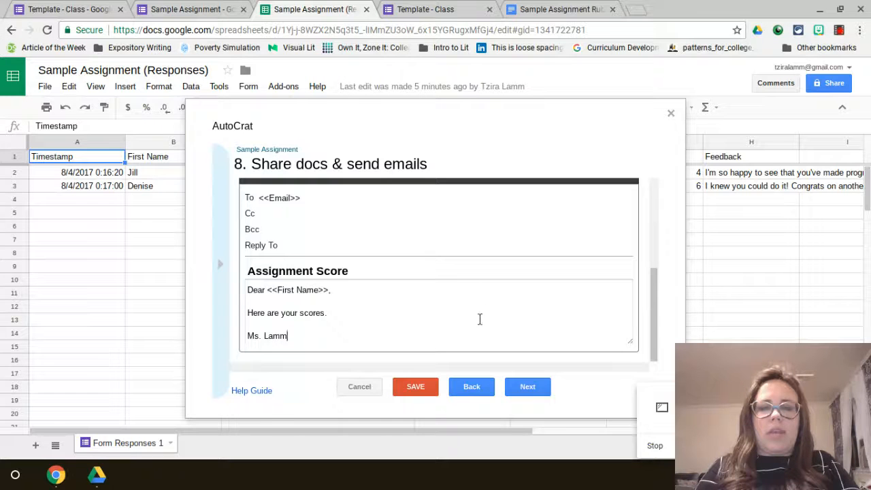
Continue to the job triggers, leave both the form trigger and the time trigger set to No, and save the job
left_click(520, 381)
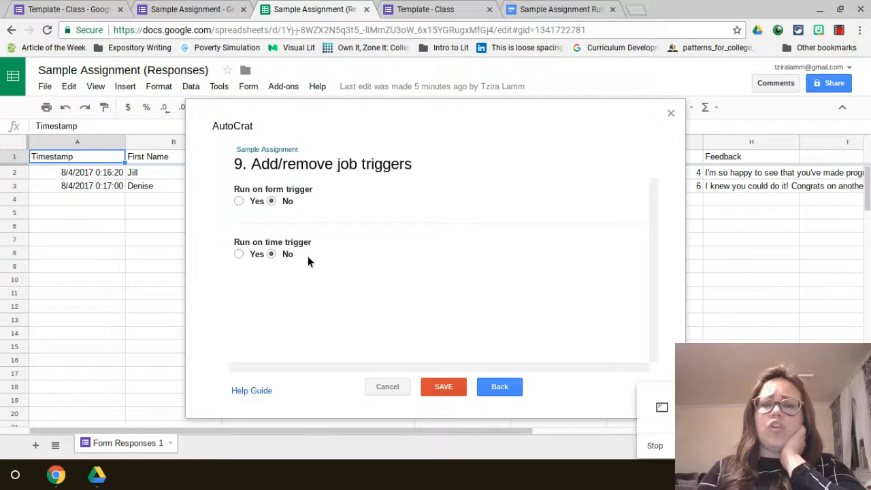
left_click(491, 387)
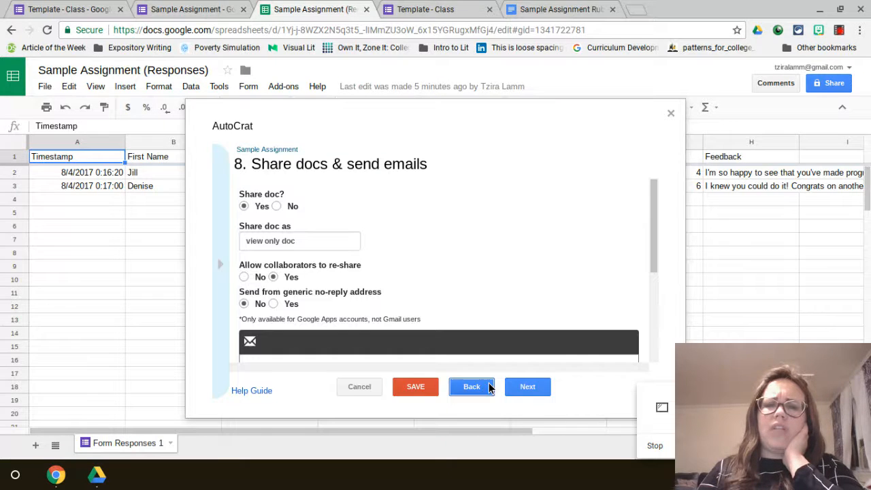
left_click(522, 388)
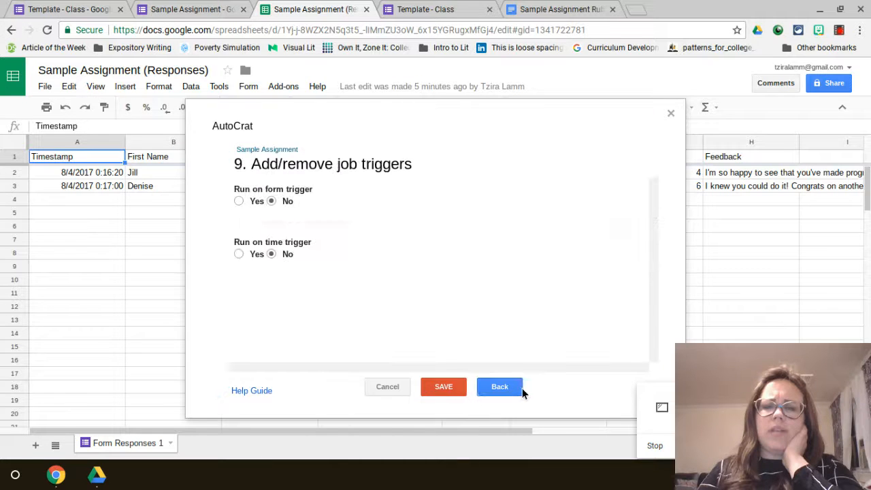
left_click(455, 387)
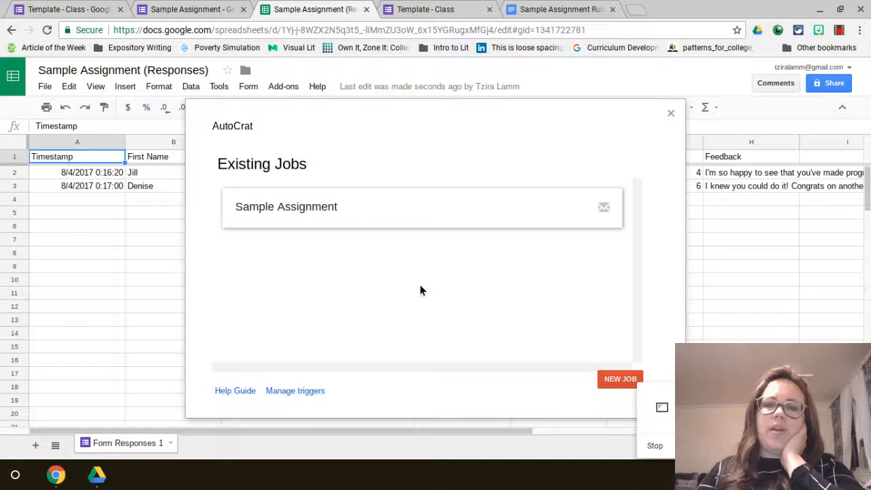
Run the Sample Assignment merge job on the form responses
mouse_move(406, 210)
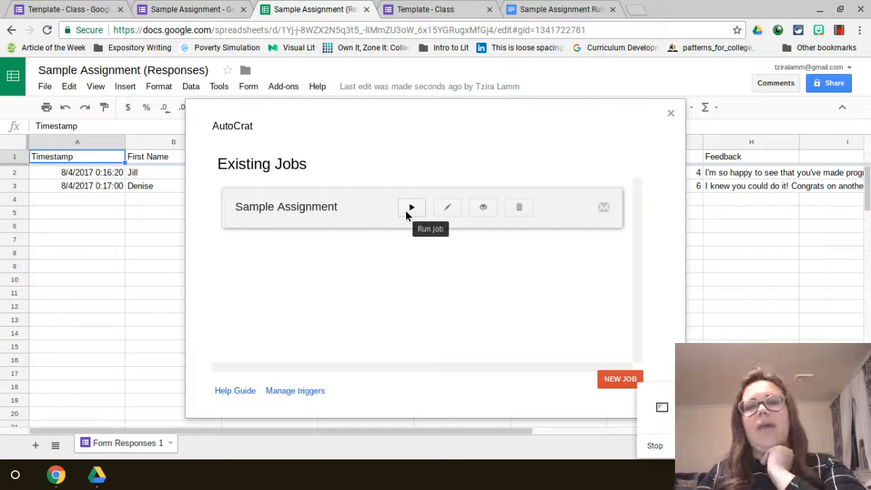
left_click(411, 207)
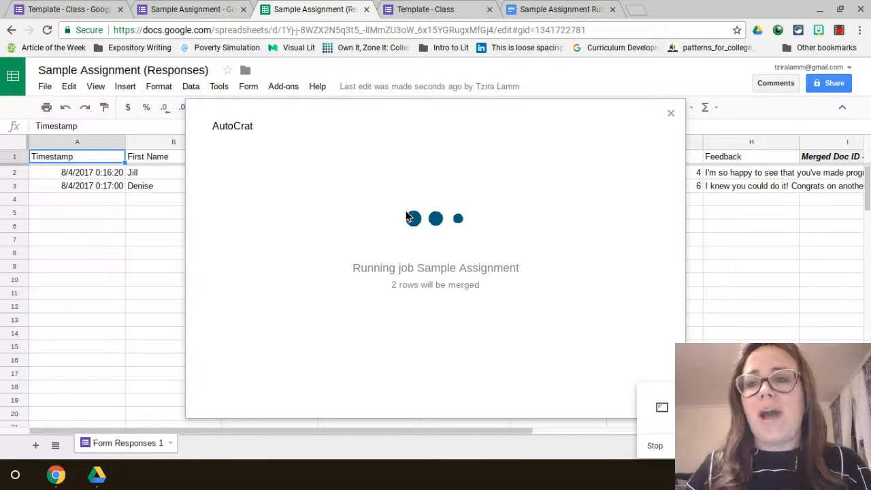
left_click(728, 243)
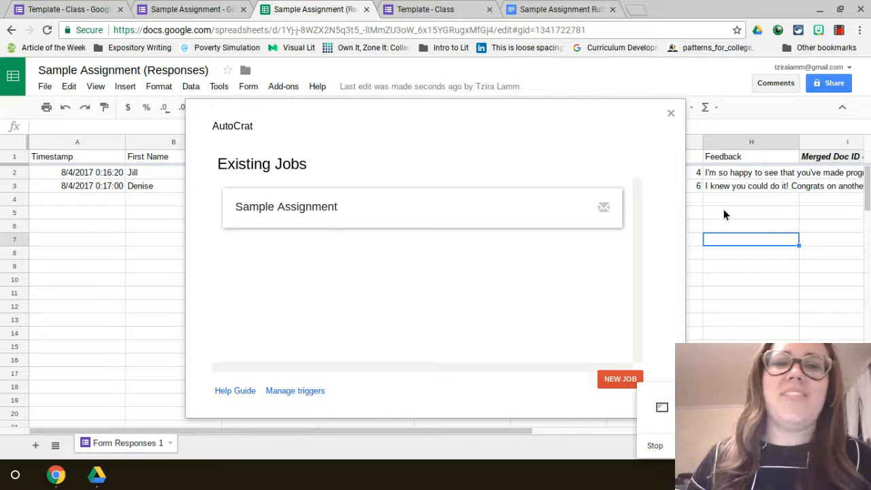
Review the Sample Assignment job's details, including its template, triggers and email settings, and close autoCrat
mouse_move(476, 190)
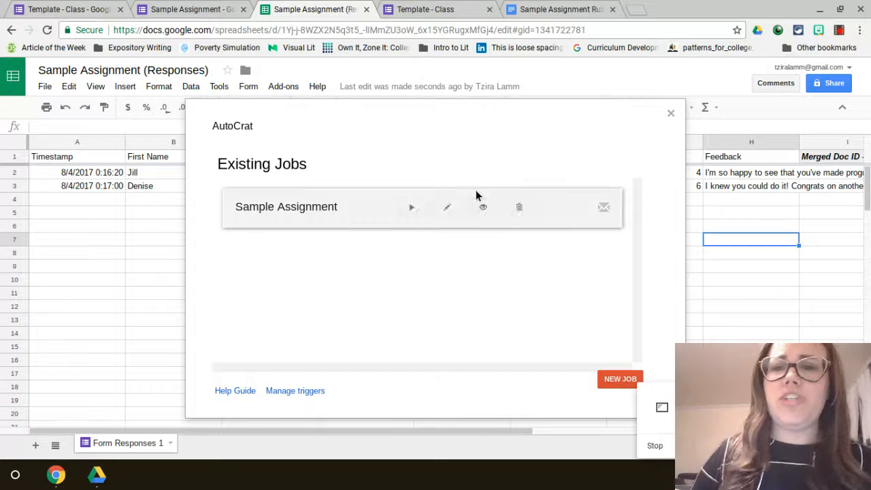
left_click(480, 208)
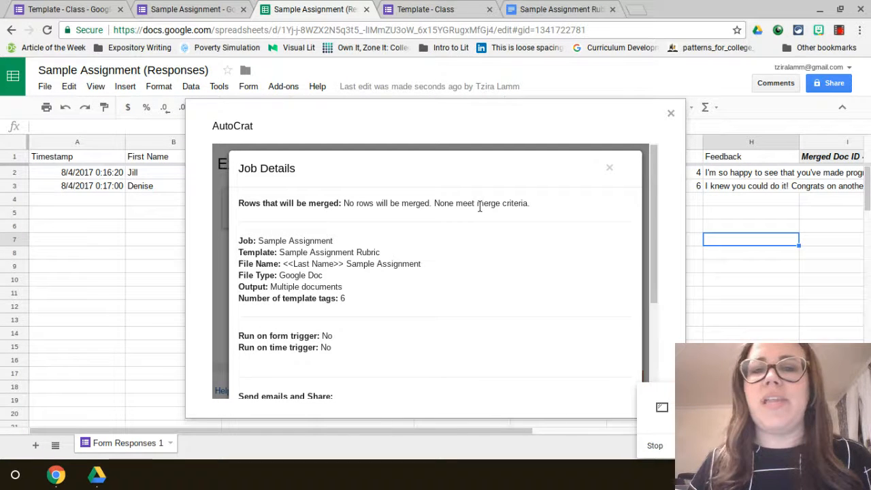
scroll(404, 252, "down", 3)
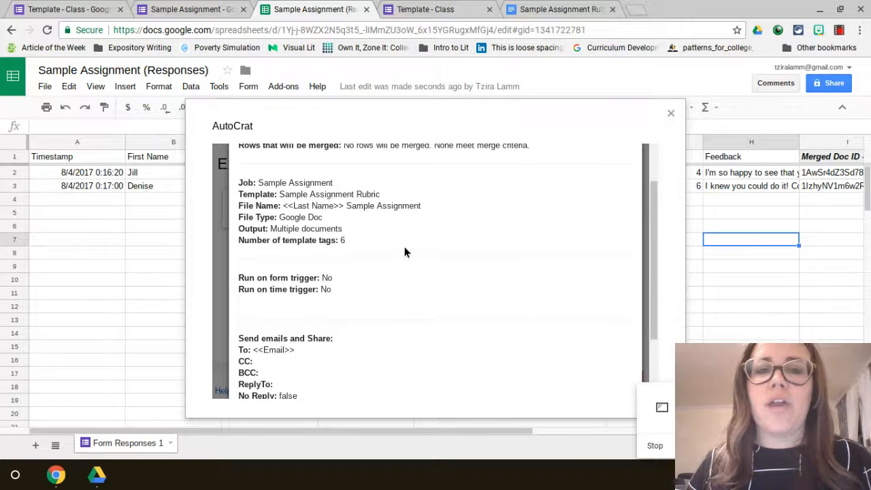
scroll(404, 252, "up", 3)
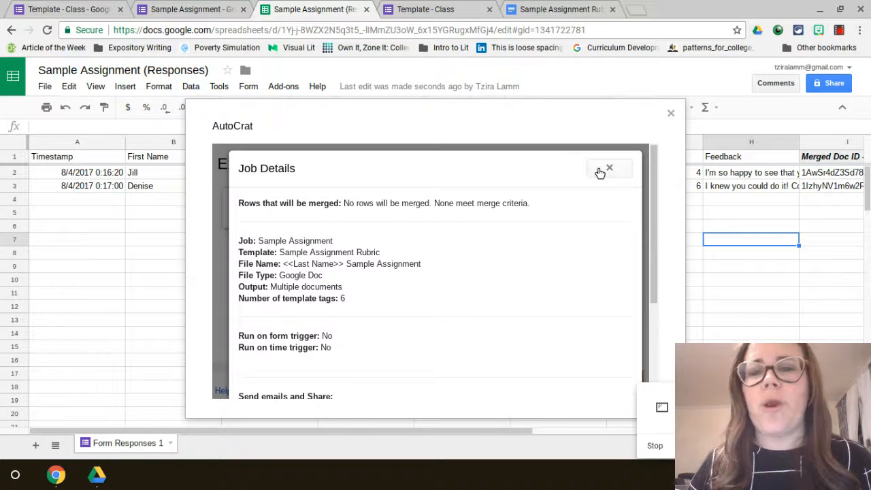
scroll(398, 299, "down", 3)
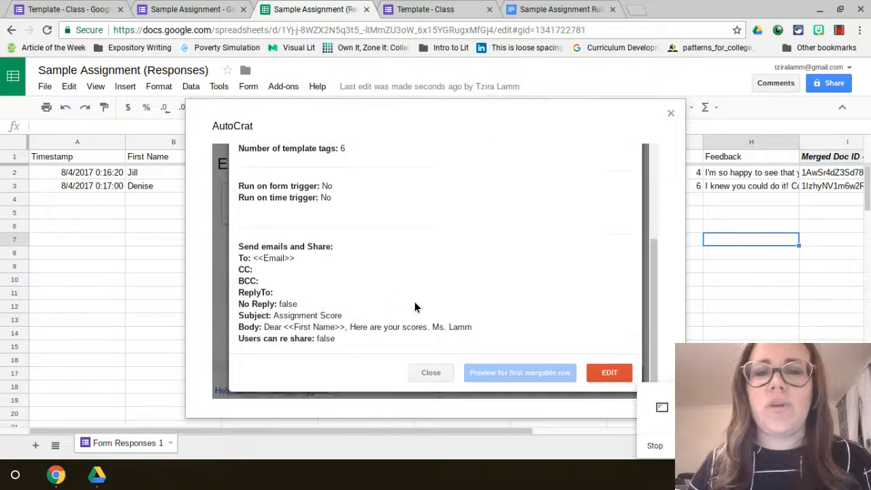
left_click(670, 114)
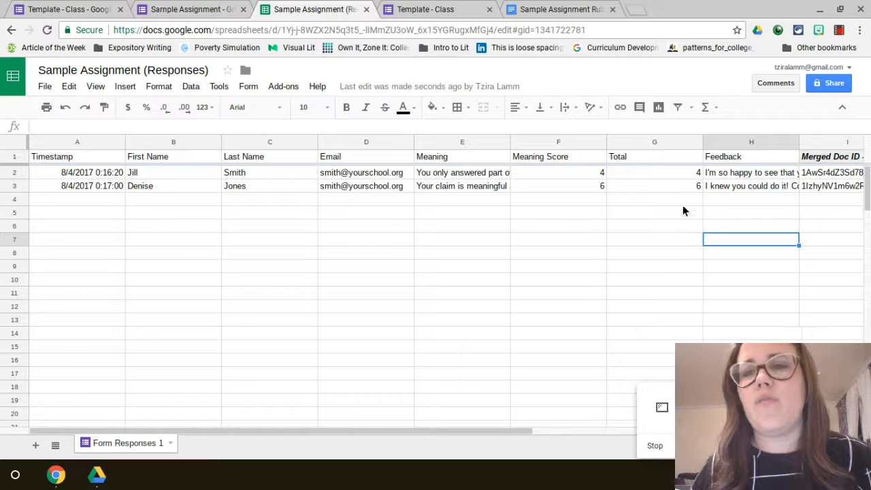
Check the merge columns added to the response sheet, view the first student's merged document through its link, and close it
scroll(721, 187, "right", 4)
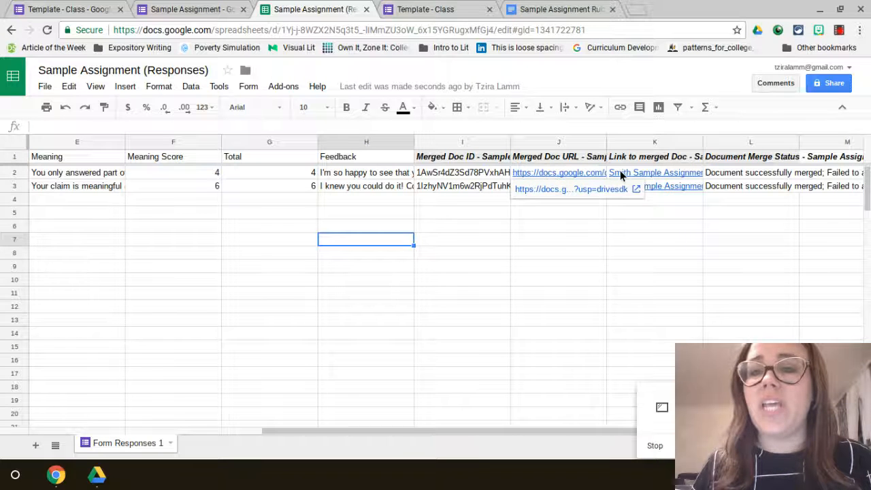
mouse_move(630, 170)
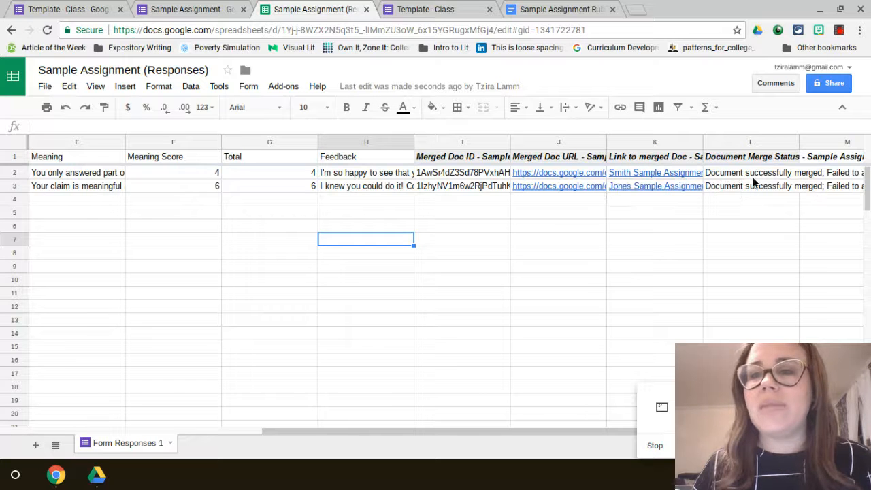
scroll(753, 180, "right", 2)
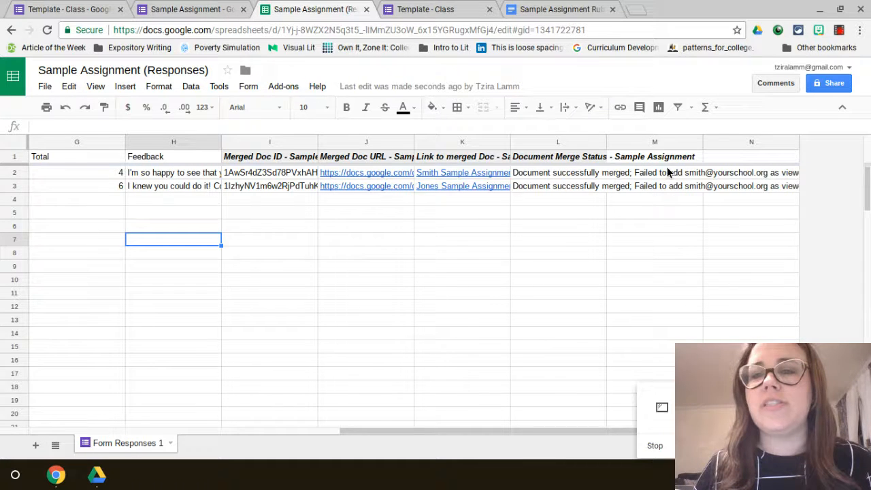
left_click(445, 175)
left_click(447, 191)
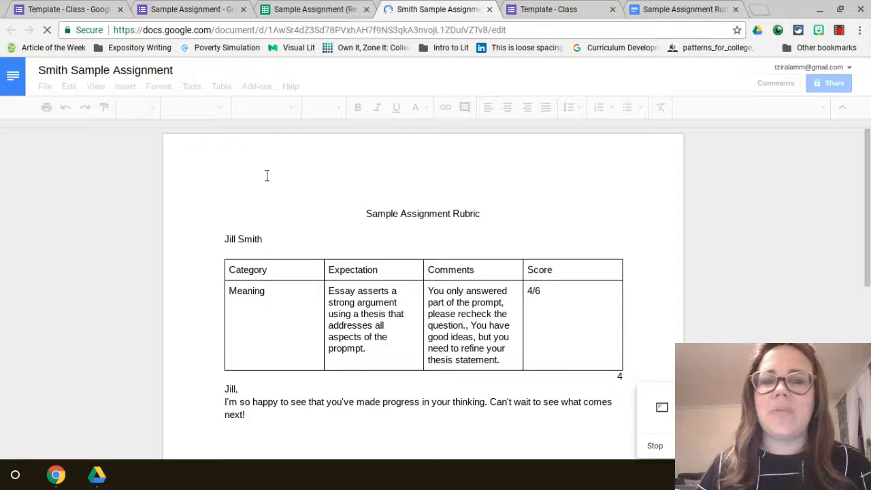
scroll(240, 248, "down", 1)
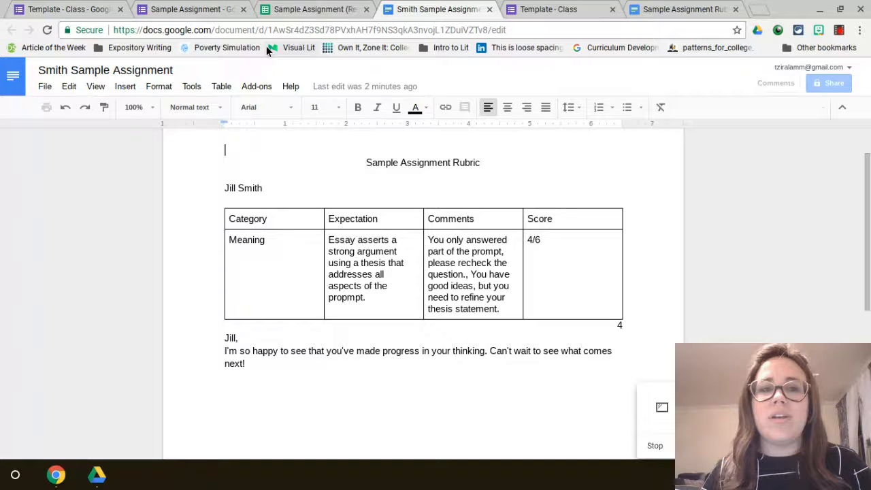
left_click(488, 8)
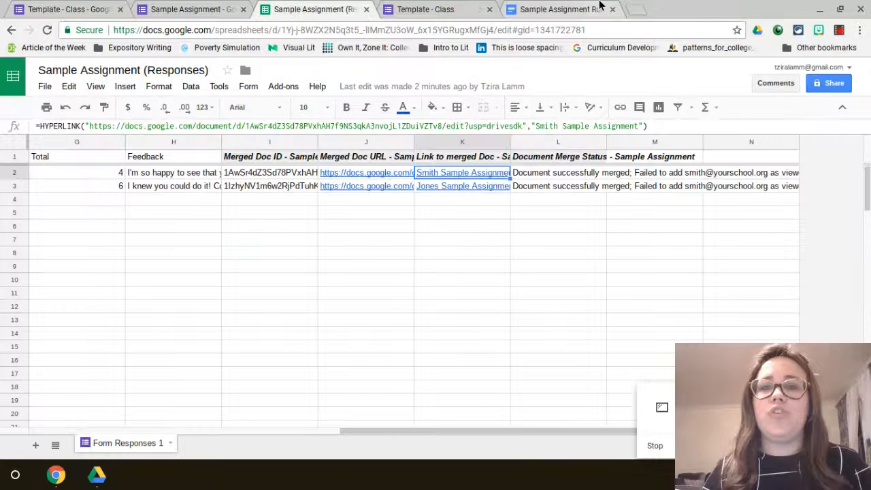
Switch to Google Drive in place of the Sample Assignment Rubric document and list the recent files
left_click(564, 9)
left_click(519, 27)
type("drive")
key("Return")
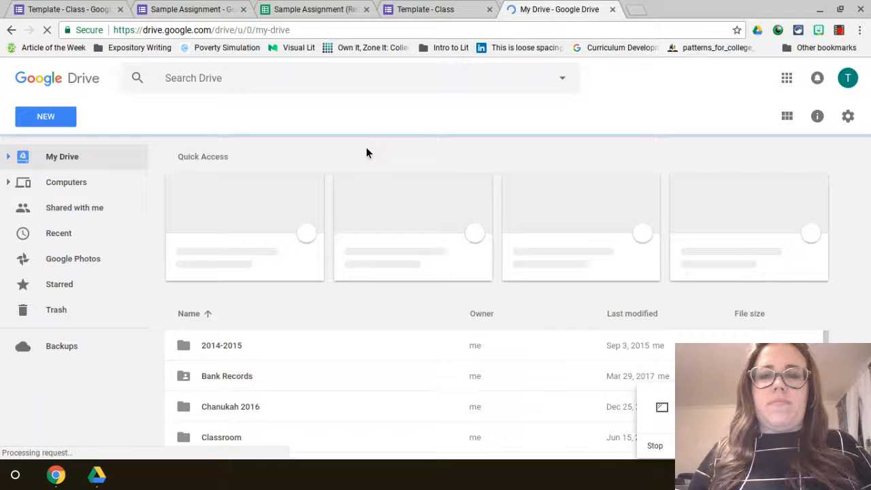
left_click(58, 233)
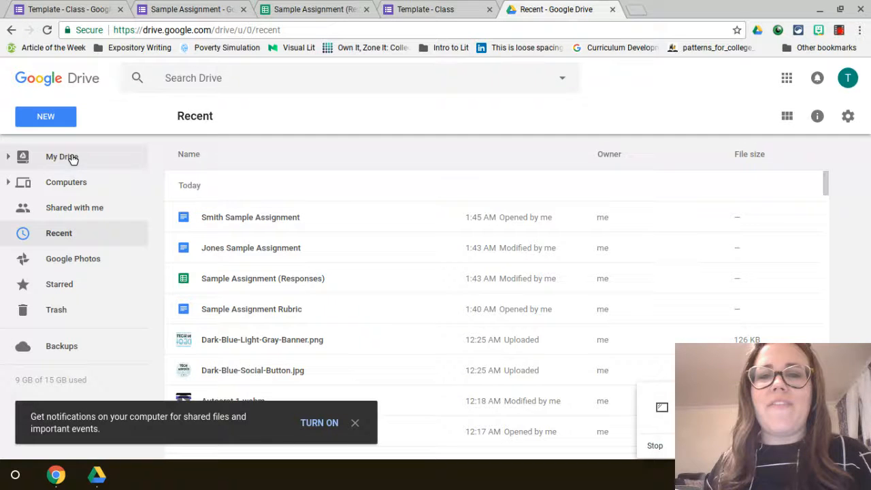
Open the first student's merged Sample Assignment document from the recent files
left_click(475, 6)
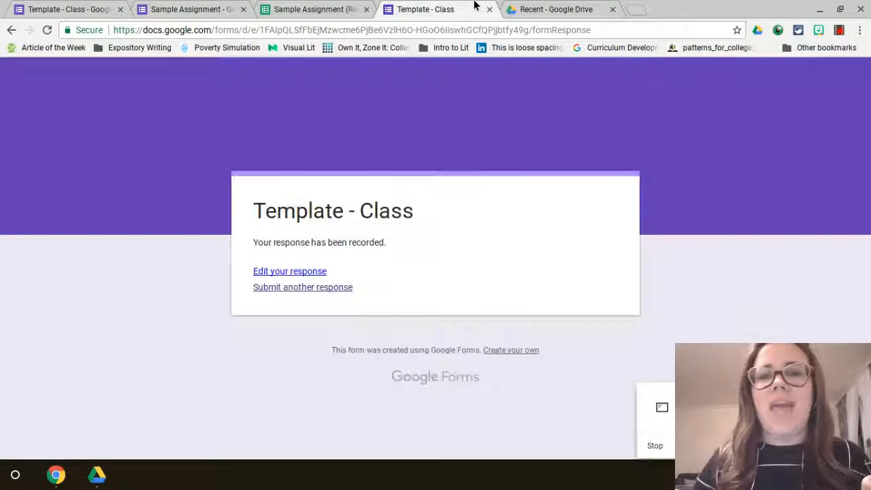
left_click(515, 6)
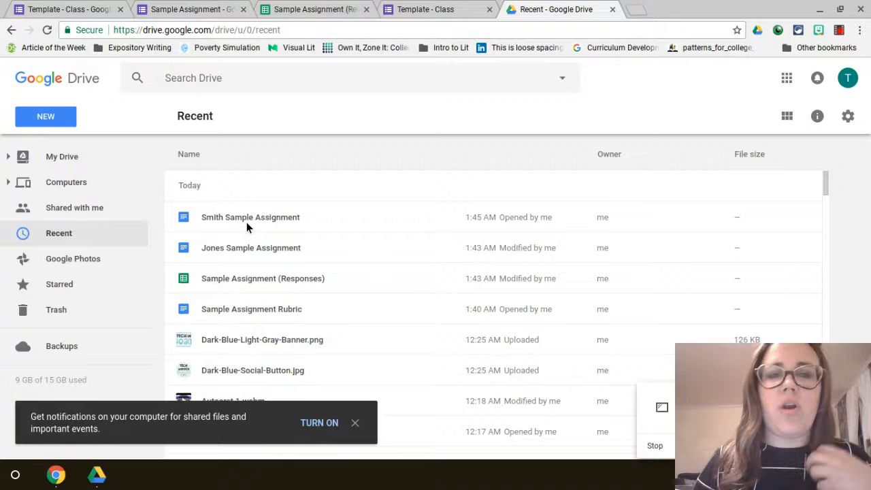
double_click(246, 222)
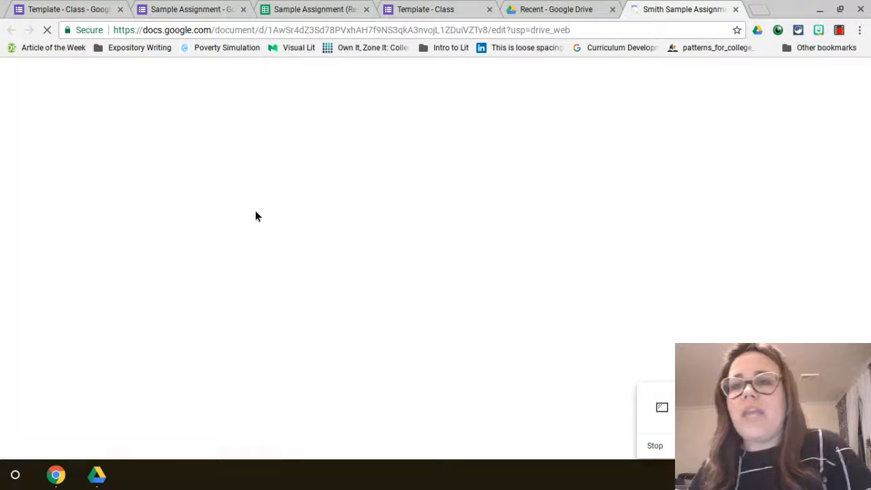